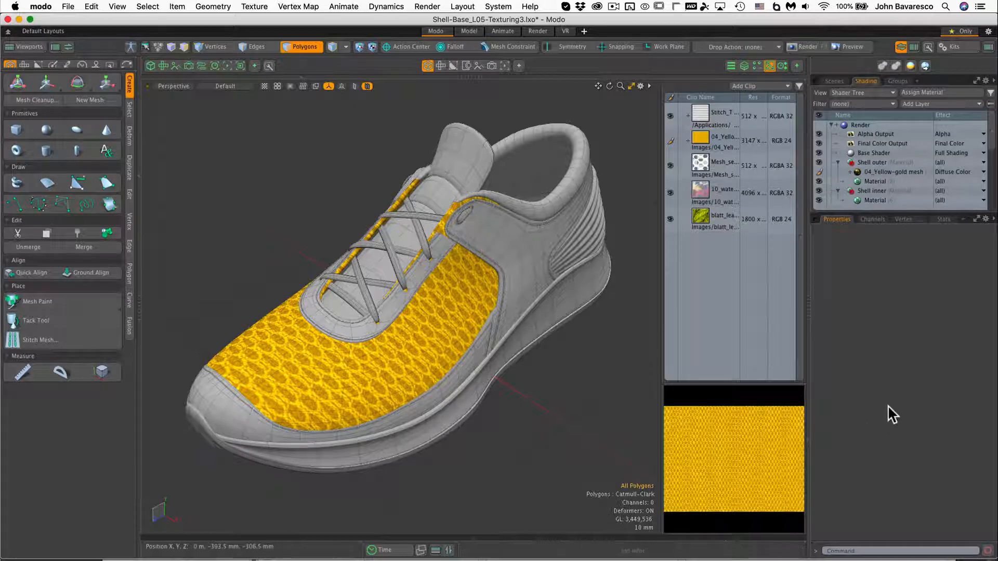
- Select the 04_Yellow-gold mesh layer under Shell outer, toggle it off and on, and switch the viewport shading to Advanced
click(901, 171)
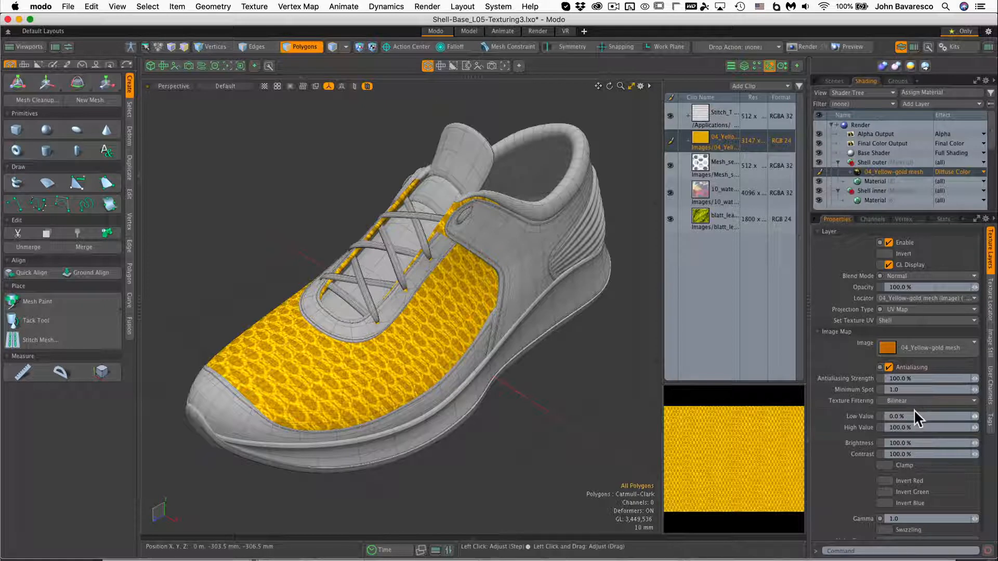
click(890, 240)
click(890, 240)
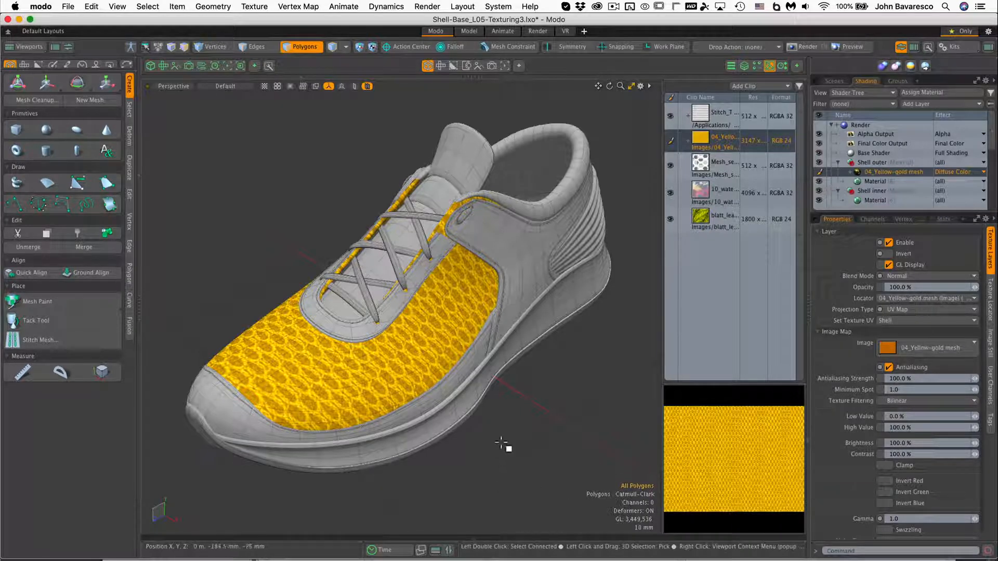
click(235, 85)
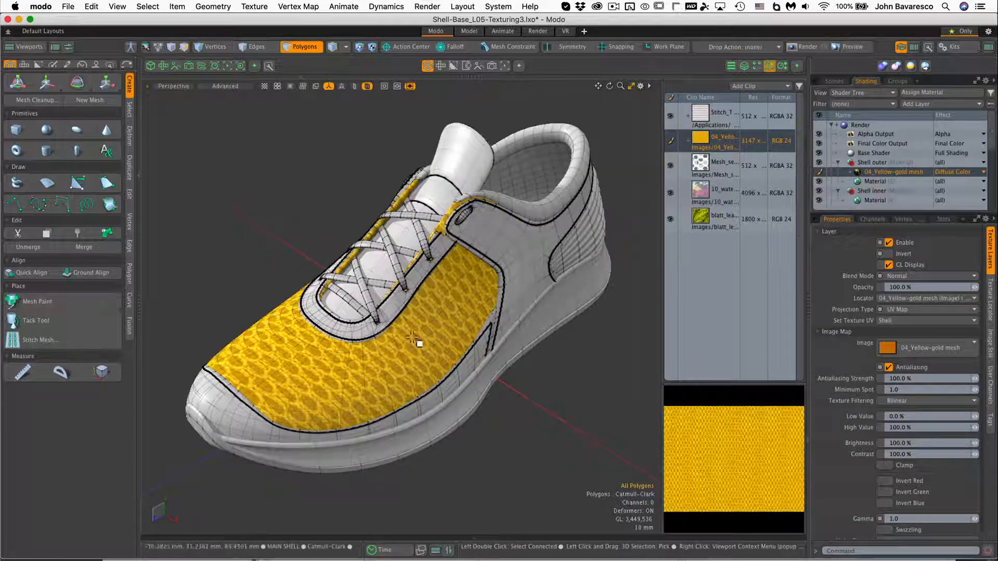
ctrl+alt+drag(414, 341, 437, 340)
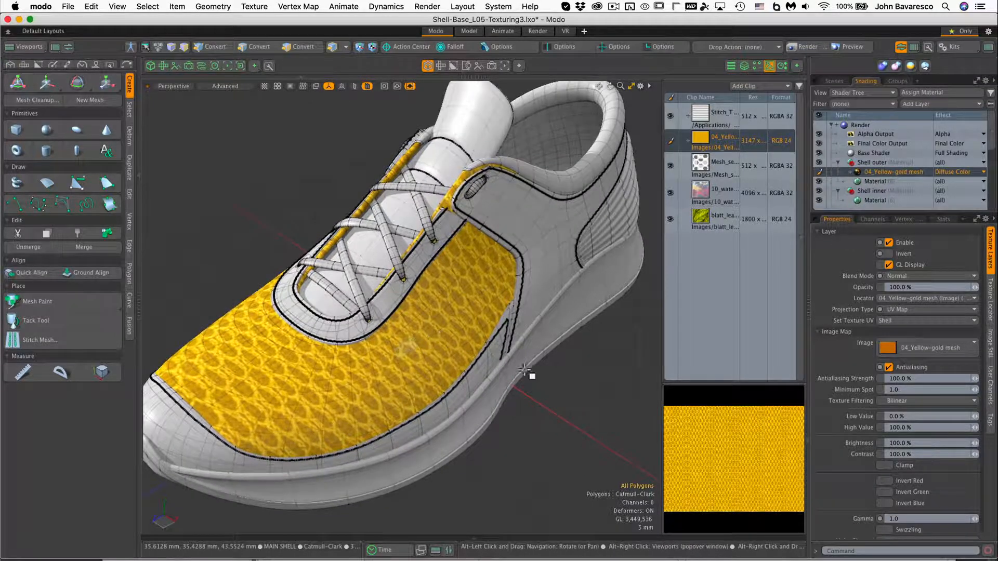
- Try the Invert option on the 04_Yellow-gold mesh layer, restore it, and look over the available blend modes
click(890, 253)
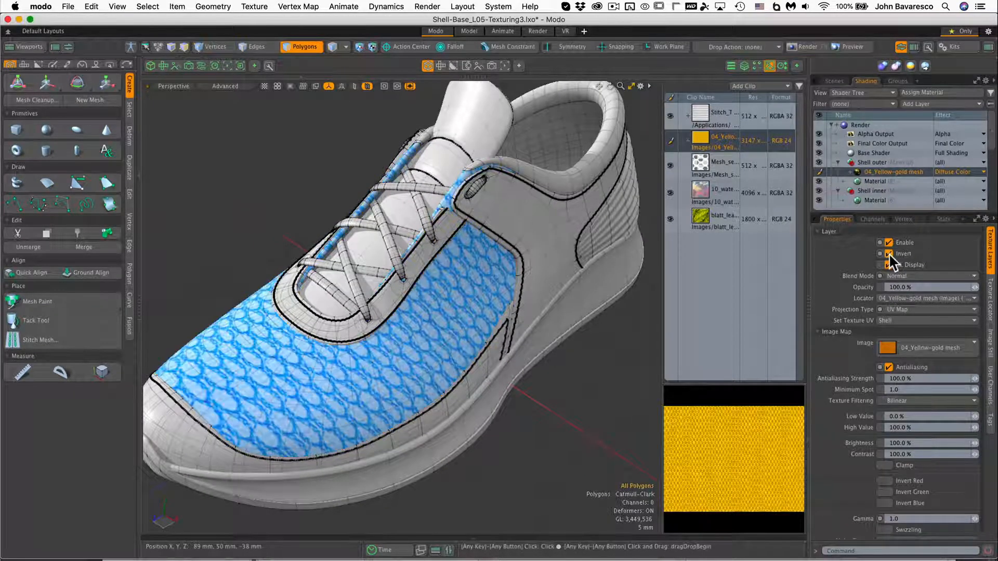
click(889, 253)
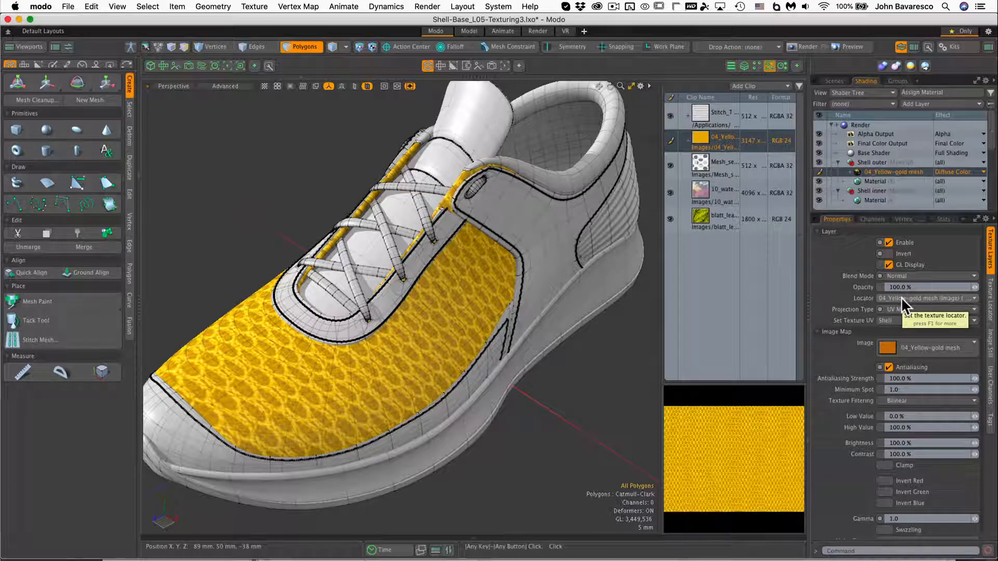
click(918, 275)
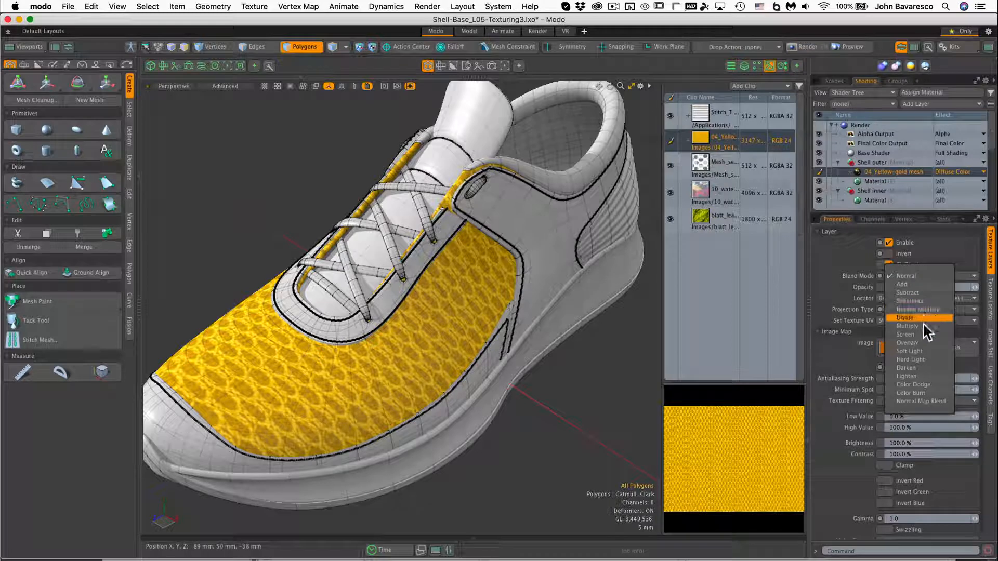
click(940, 276)
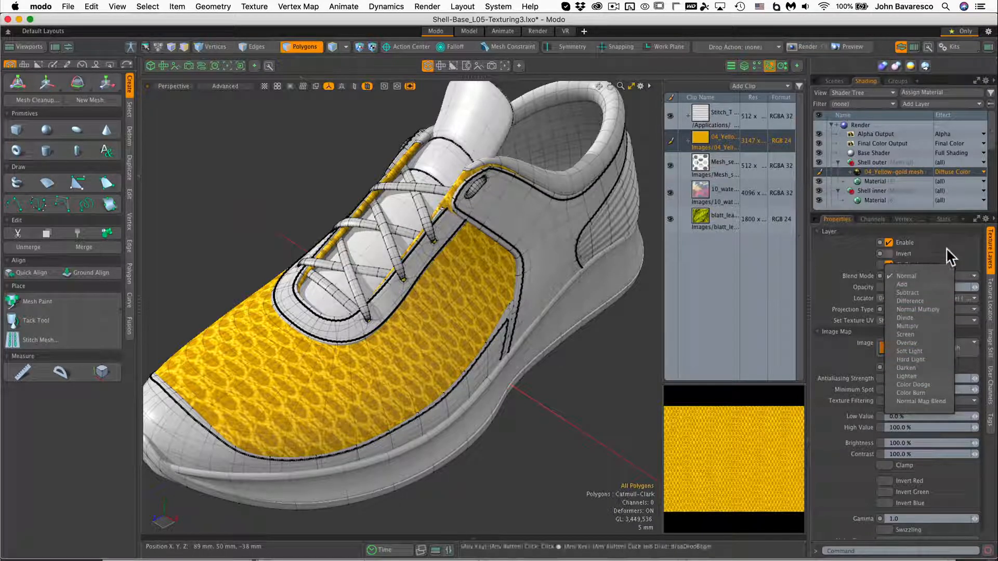
- Add the blatt_leave clip as a texture layer in Shell outer, directly beneath the 04_Yellow-gold mesh layer
click(702, 217)
drag(704, 215, 860, 177)
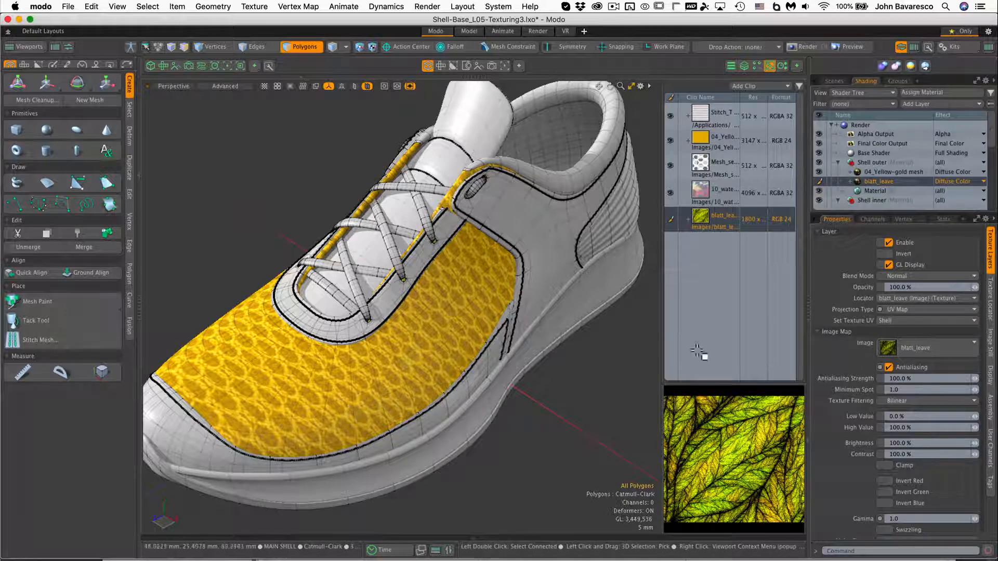
- Try the Subtract, Difference and Screen blend modes on the 04_Yellow-gold mesh layer over the leaf texture
click(884, 172)
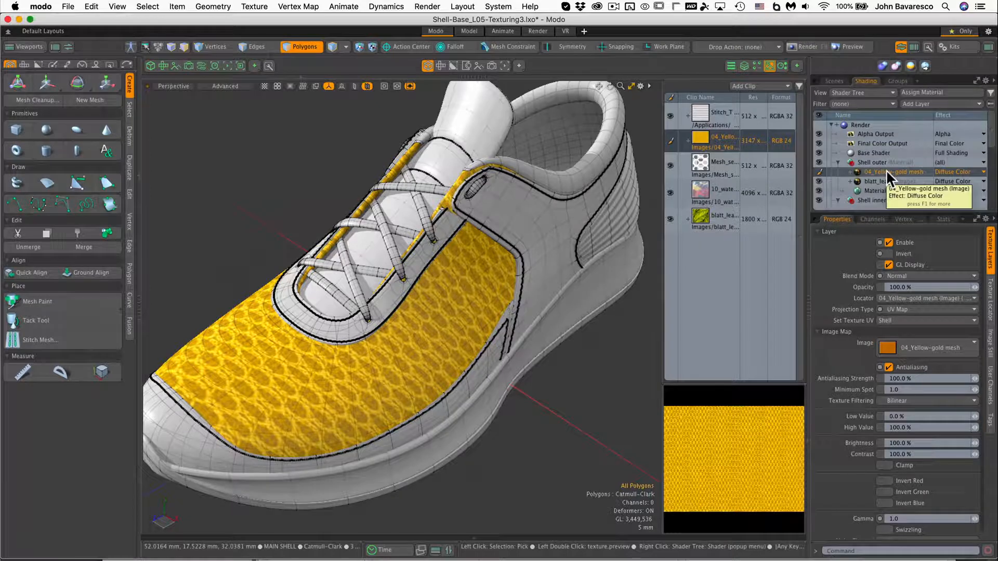
click(915, 276)
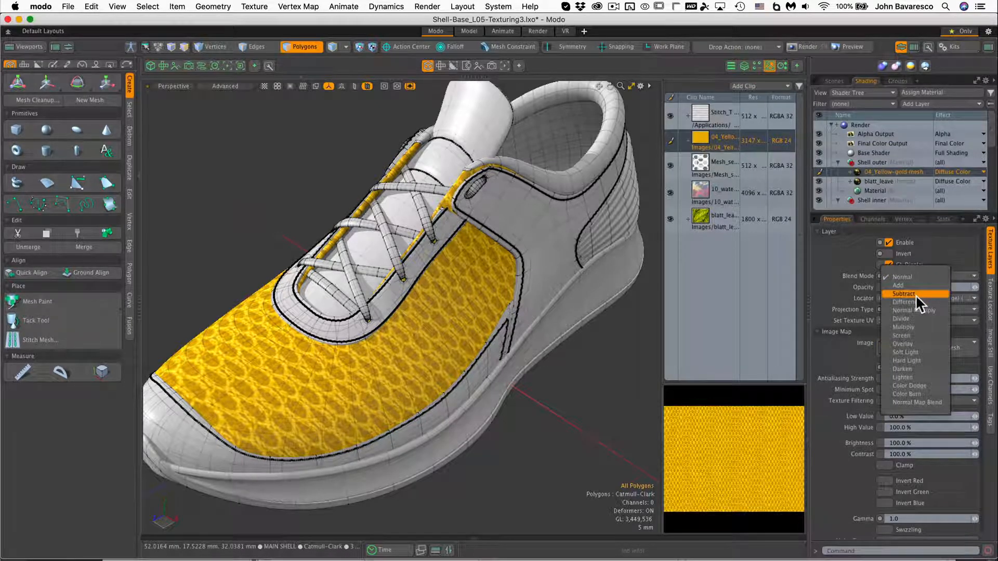
click(916, 294)
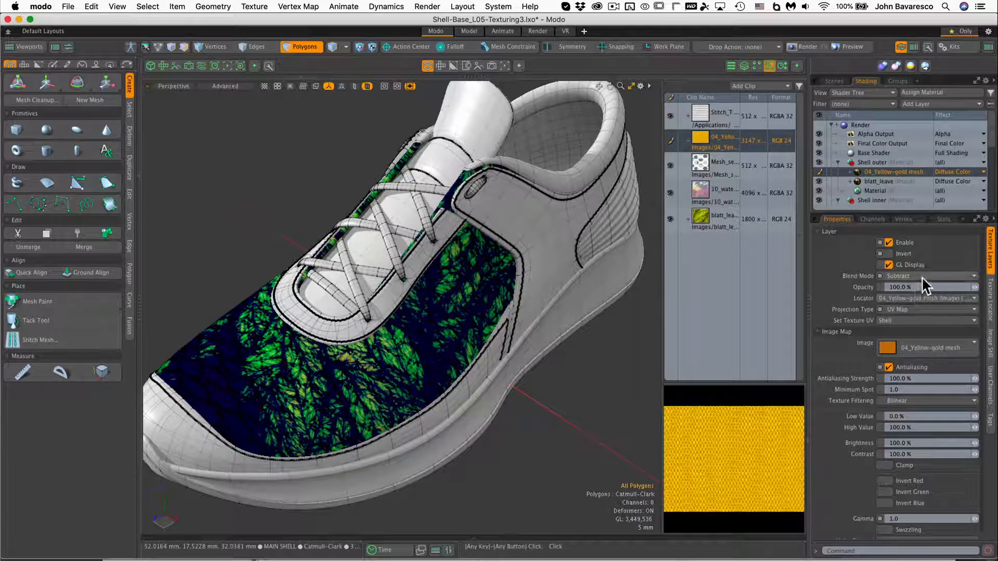
click(922, 277)
click(923, 285)
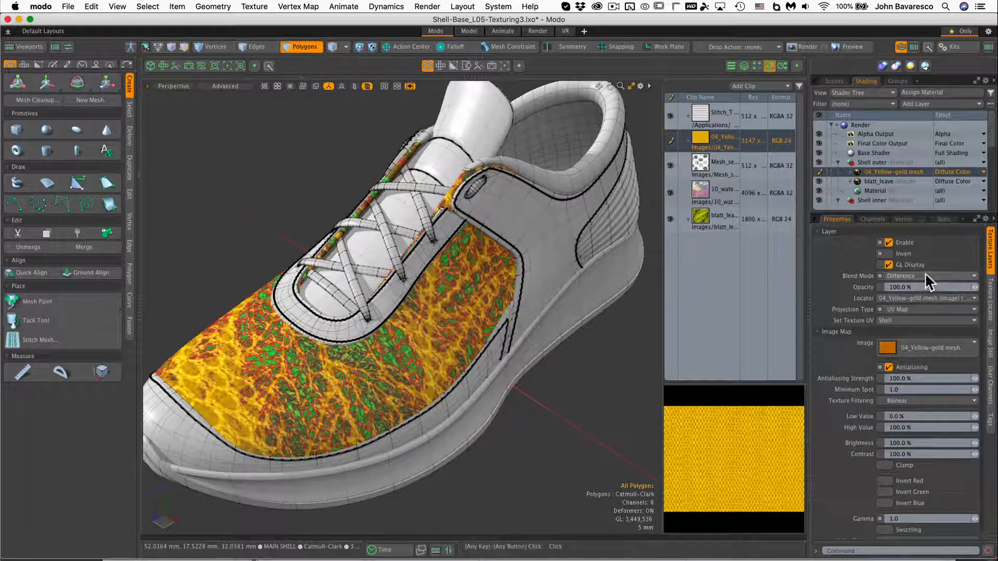
click(925, 272)
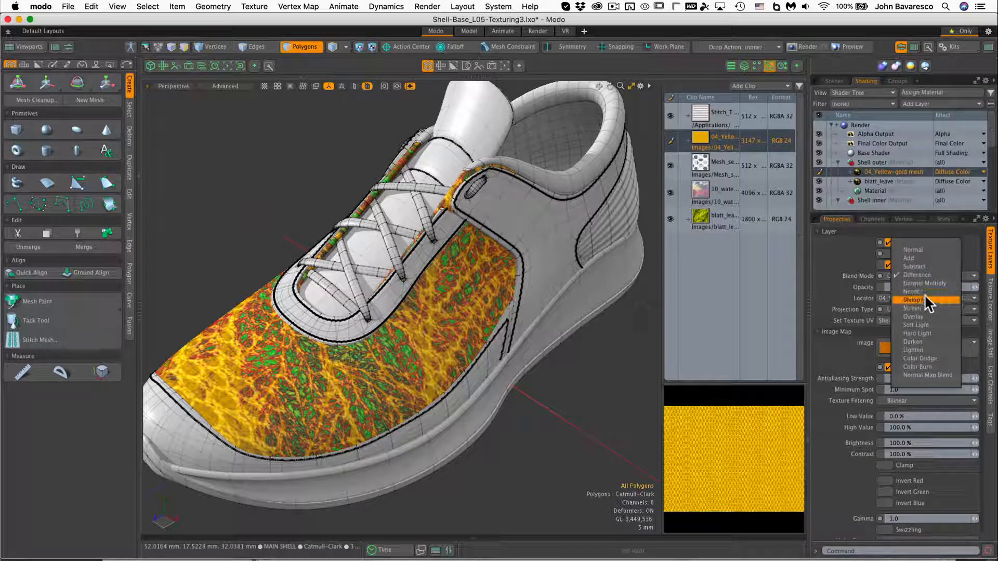
click(925, 296)
scroll(926, 277, down, 1)
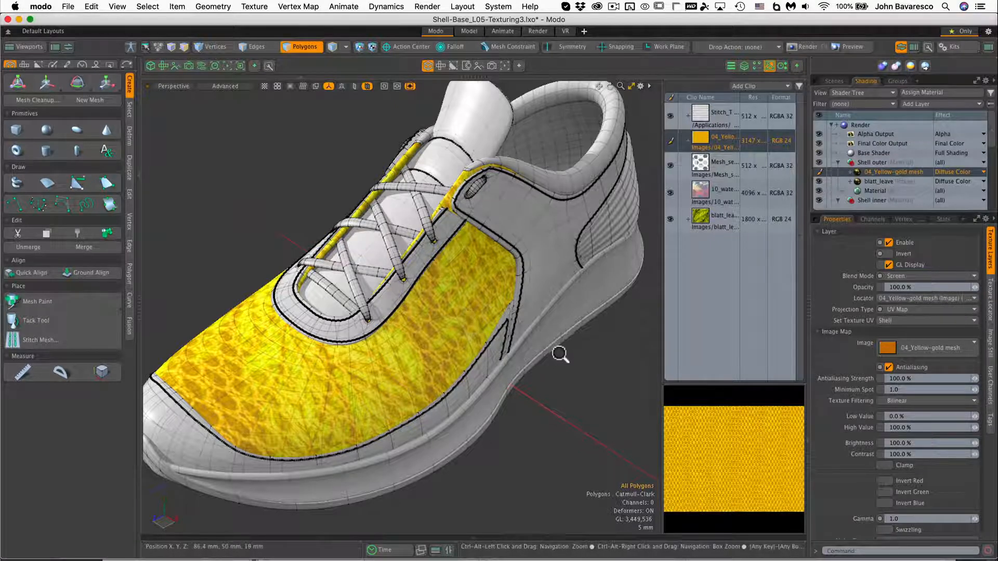
ctrl+alt+drag(559, 352, 541, 363)
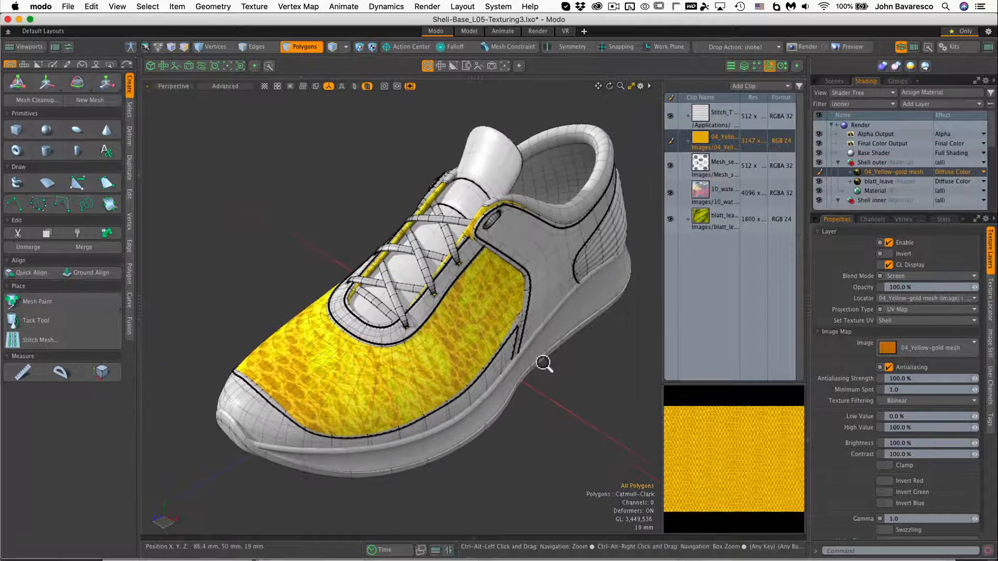
- Try RayGL in Full mode to view the blended textures on the shoe, and turn it off again
click(223, 87)
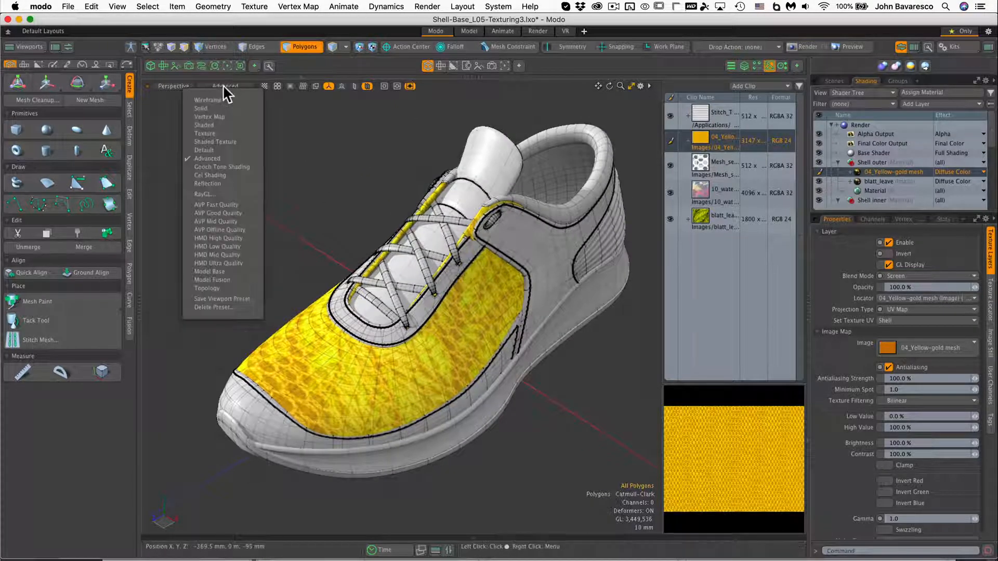
click(222, 194)
click(266, 186)
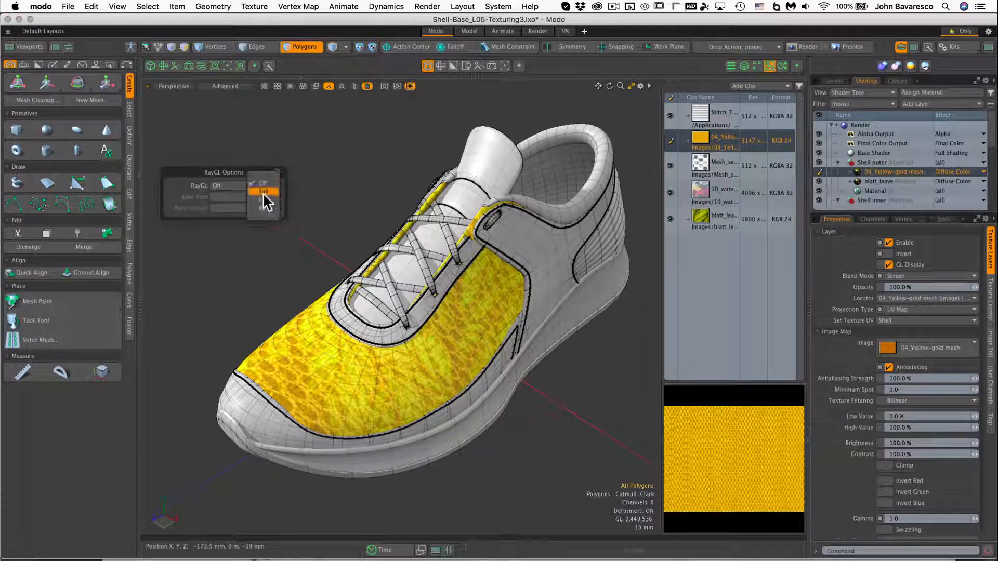
click(266, 191)
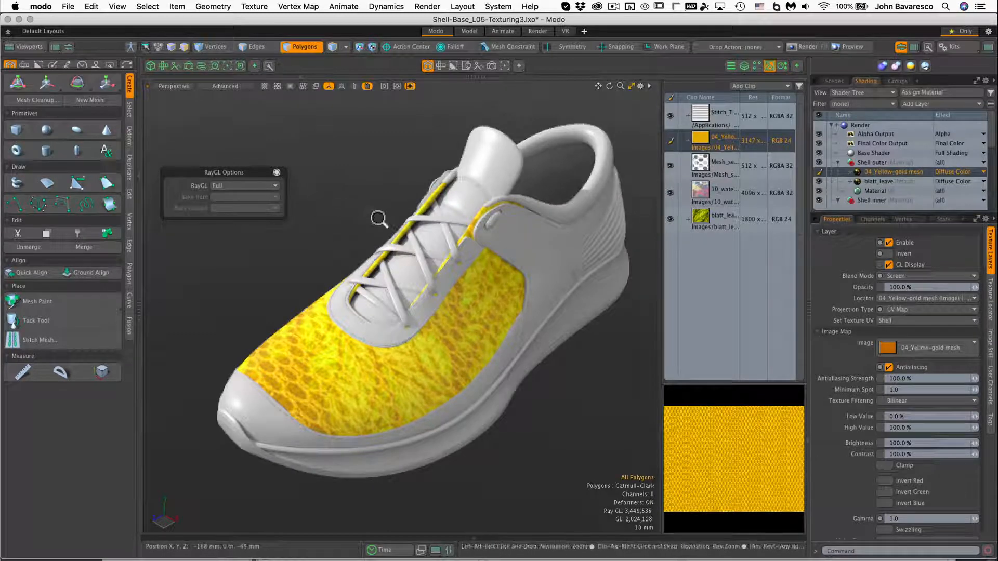
alt+drag(375, 229, 570, 287)
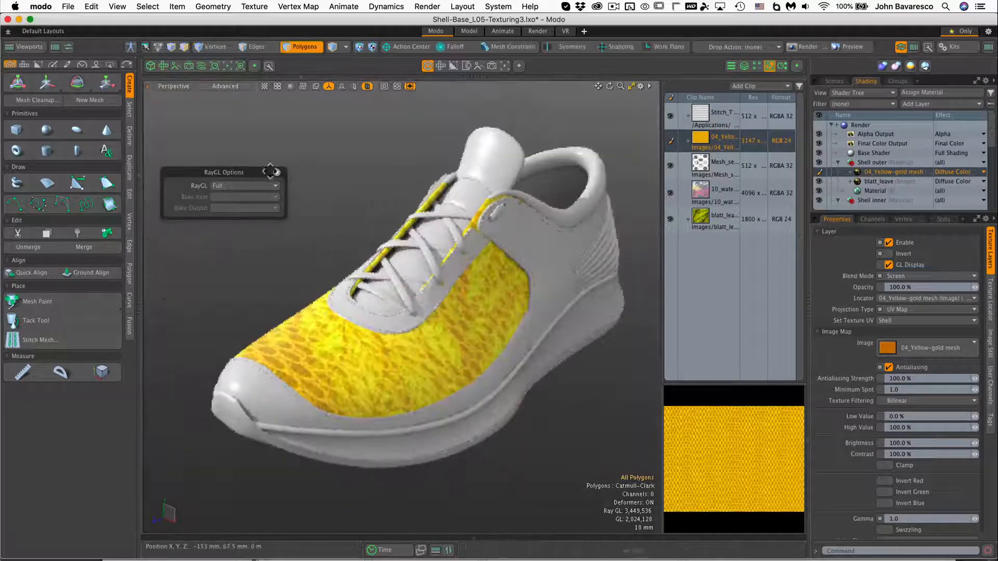
click(269, 183)
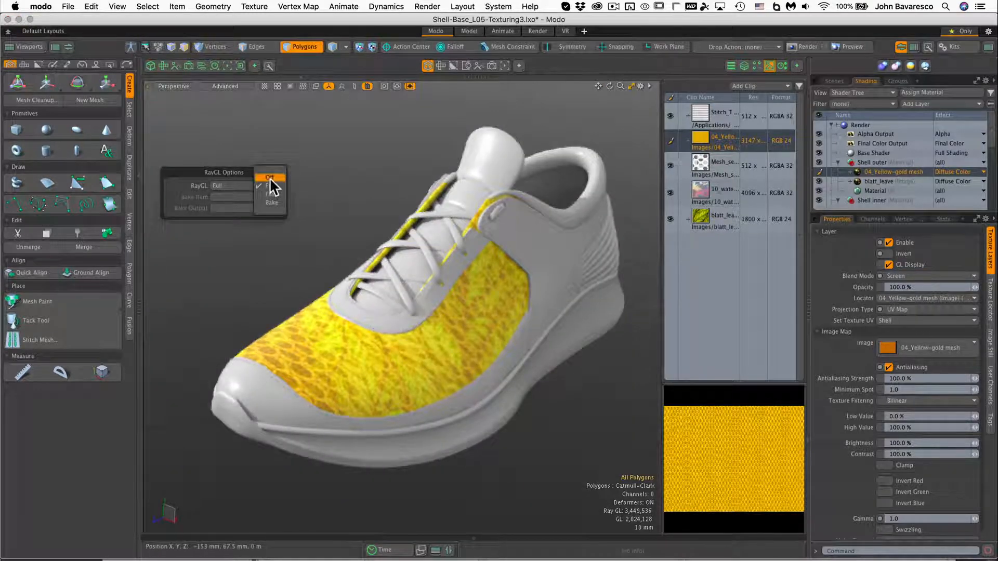
click(270, 177)
- Return the viewport shading to Default and reframe the shoe
click(228, 86)
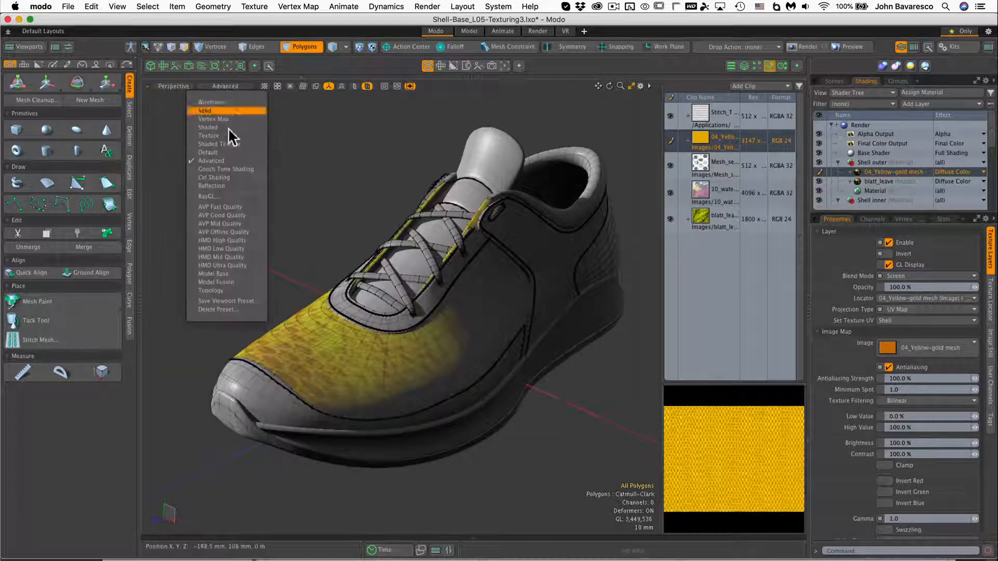
click(235, 151)
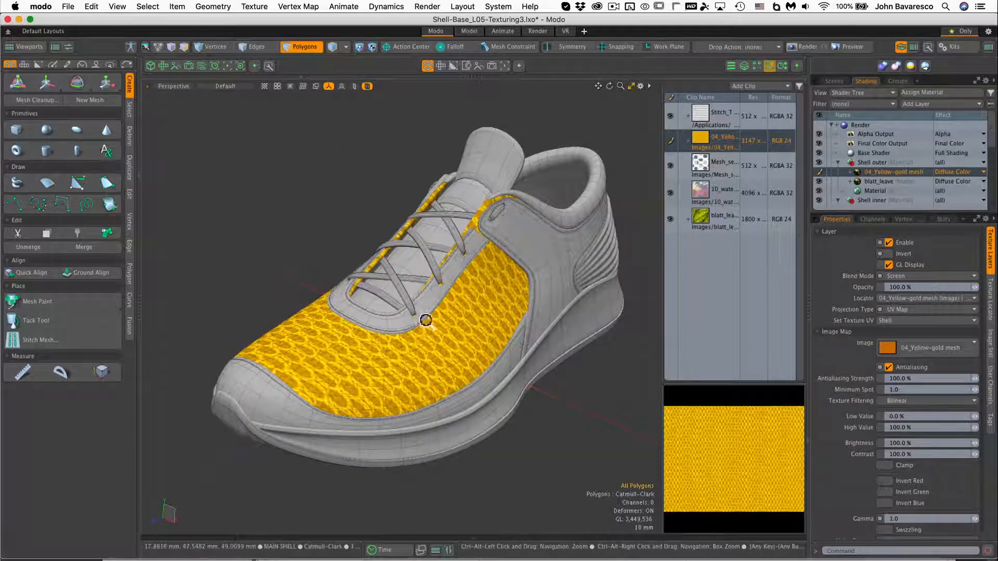
mouse_move(413, 314)
alt+mouse_down()
mouse_move(400, 326)
mouse_move(485, 326)
mouse_move(490, 348)
alt+mouse_up()
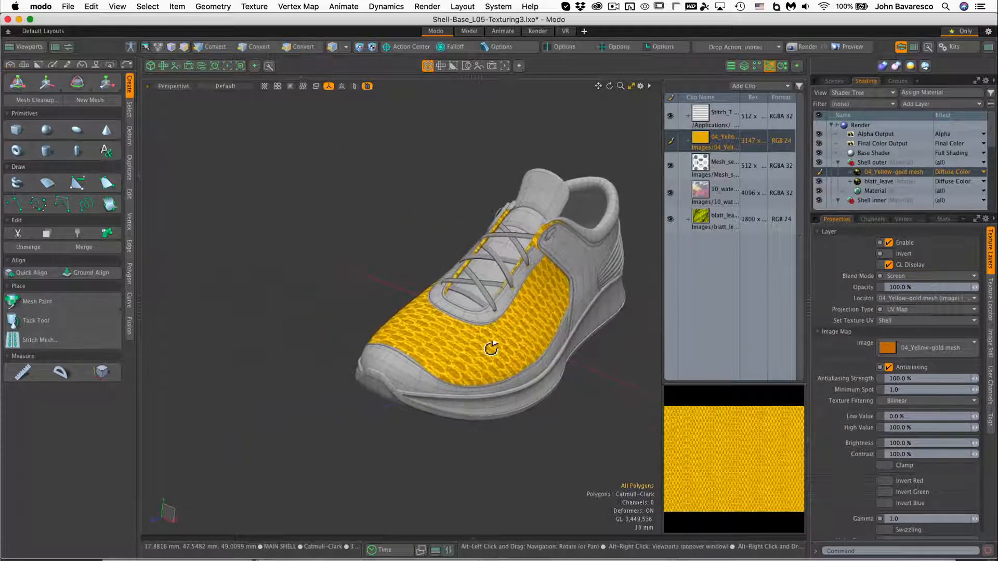
alt+drag(451, 295, 443, 316)
ctrl+alt+drag(541, 321, 567, 317)
alt+shift+drag(567, 316, 559, 338)
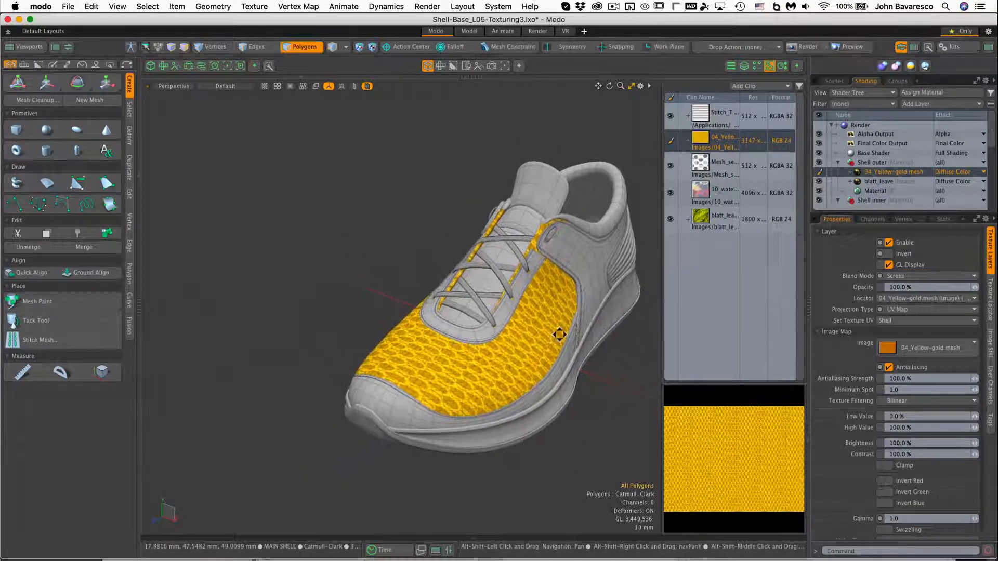
- Open the render preview beside the 3D view, start rendering, widen it slightly, and frame the shoe's upper in it
click(228, 65)
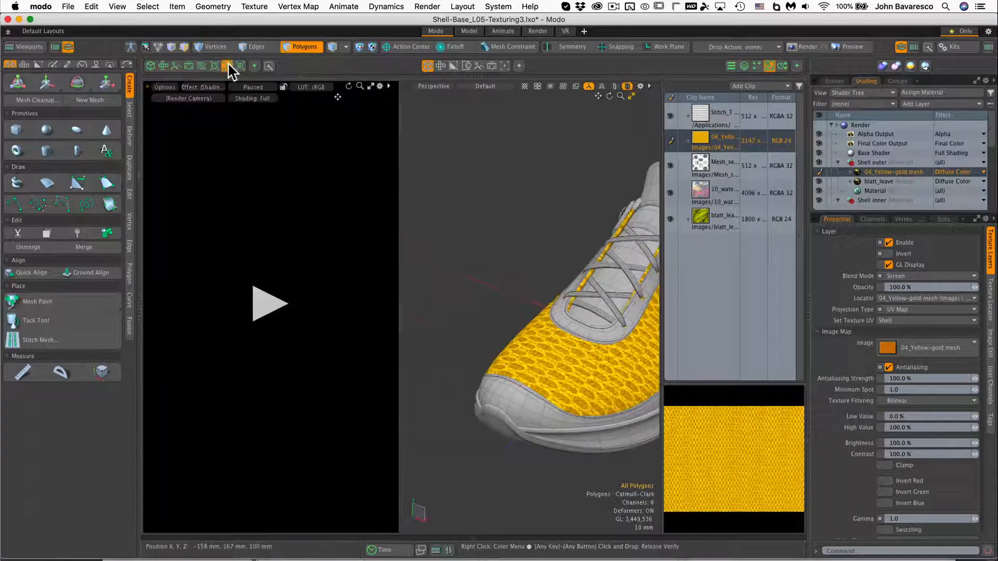
click(259, 303)
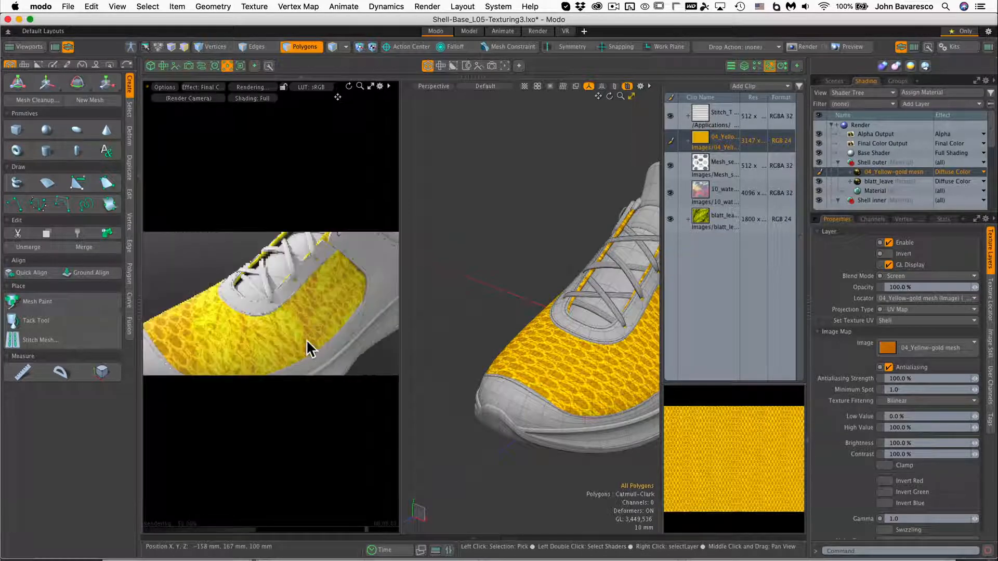
ctrl+alt+drag(318, 312, 338, 303)
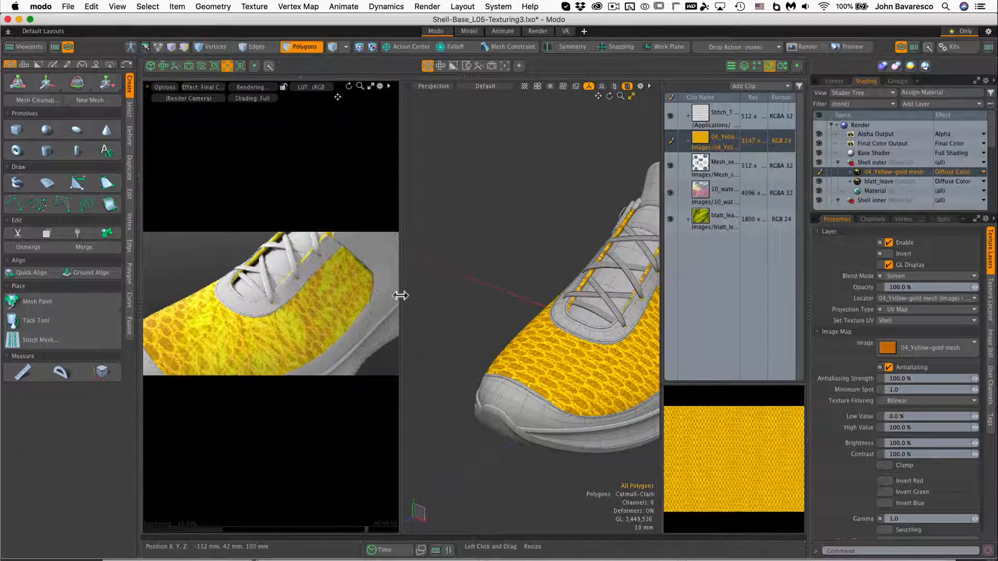
drag(401, 291, 414, 292)
scroll(602, 294, down, 2)
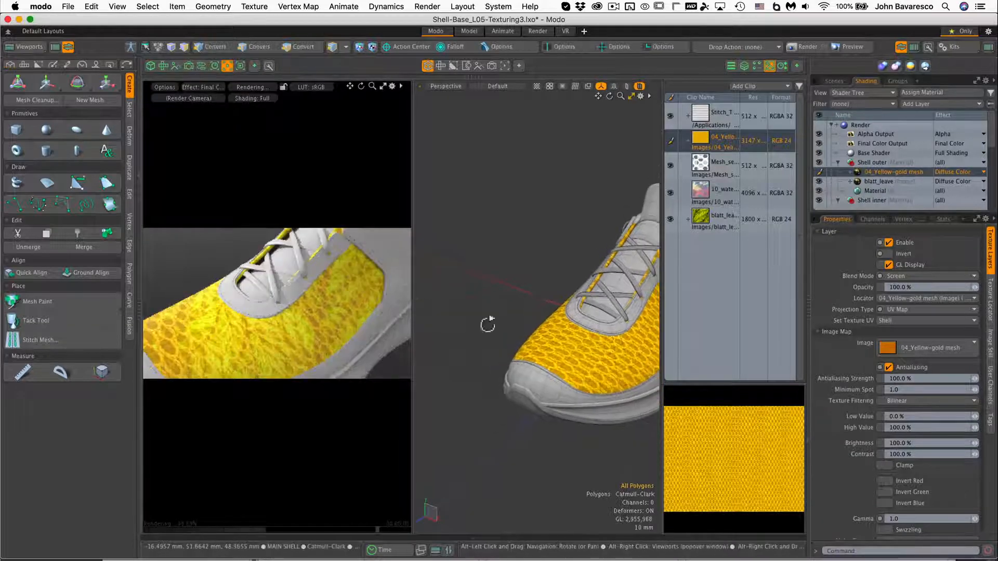
ctrl+alt+drag(330, 326, 345, 294)
alt+drag(520, 395, 523, 329)
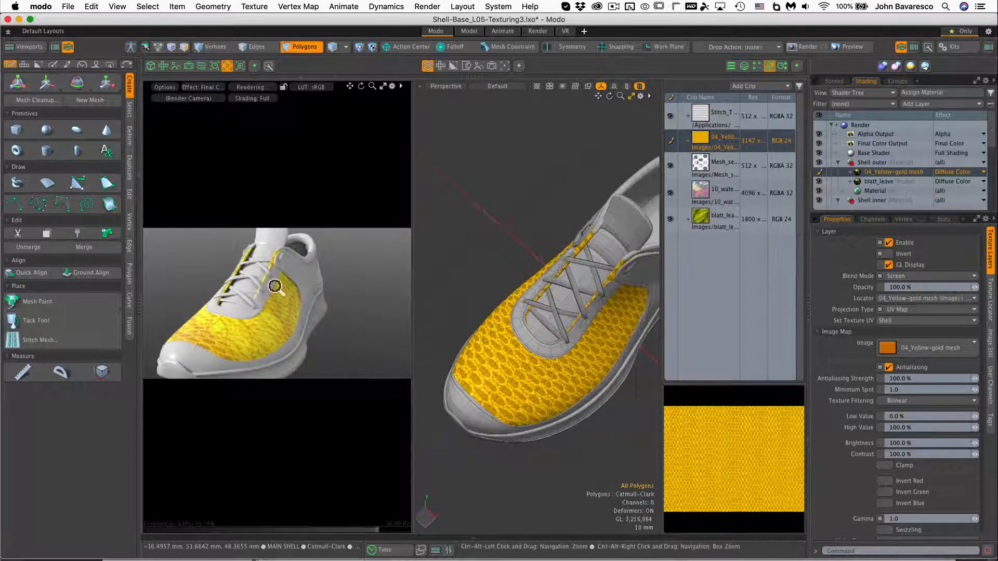
ctrl+alt+drag(274, 286, 298, 348)
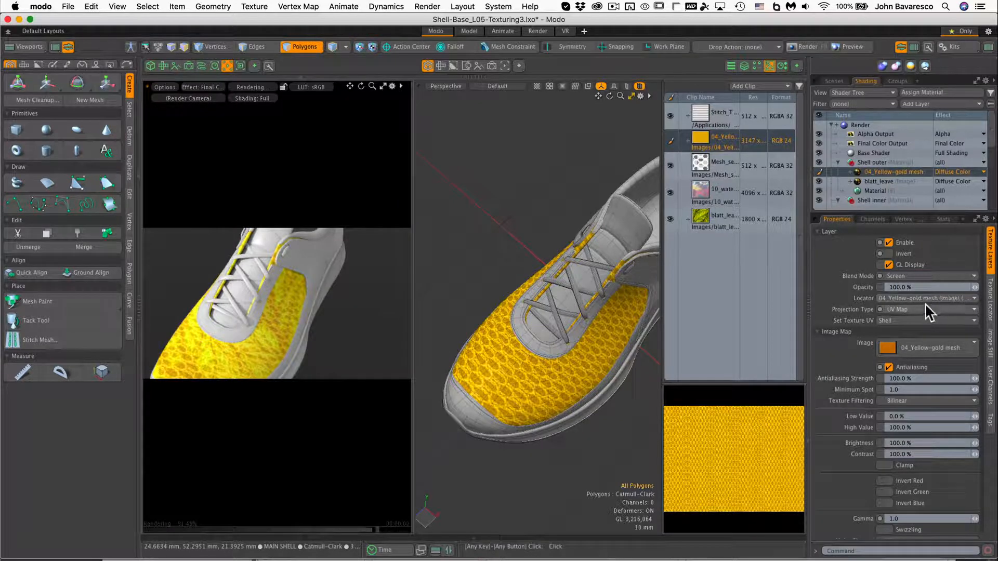
- Try Overlay blending on the 04_Yellow-gold mesh layer, return it to Normal, and replace its image with blatt_leave
click(926, 276)
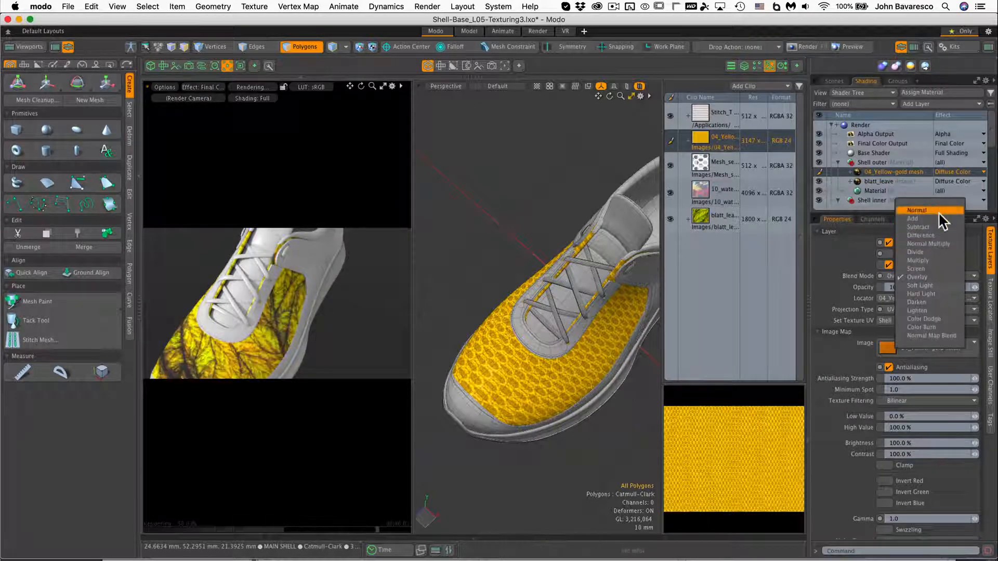
click(938, 211)
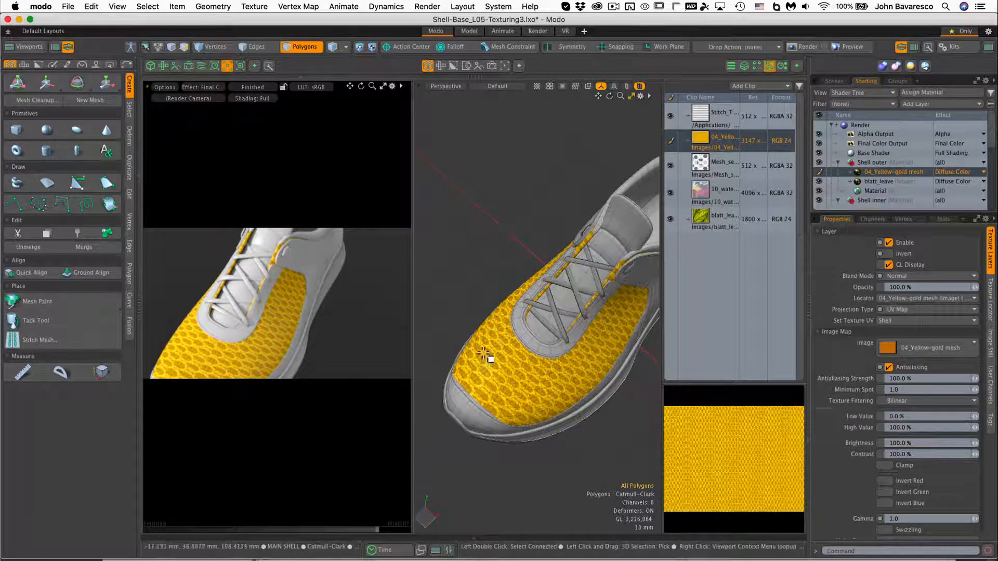
click(921, 346)
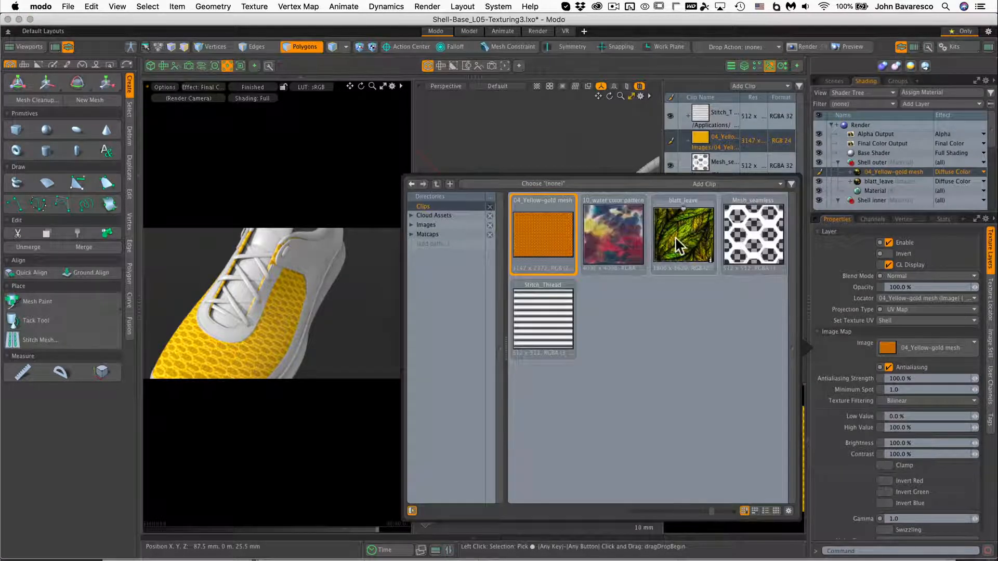
click(675, 236)
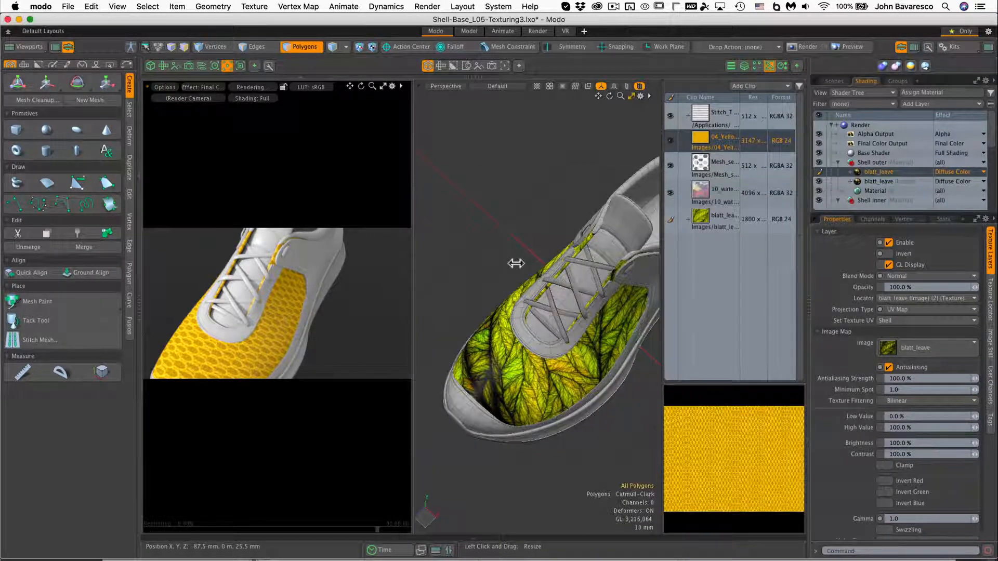
- Change the selected texture layer's image back to 04_Yellow-gold mesh
click(888, 348)
click(605, 238)
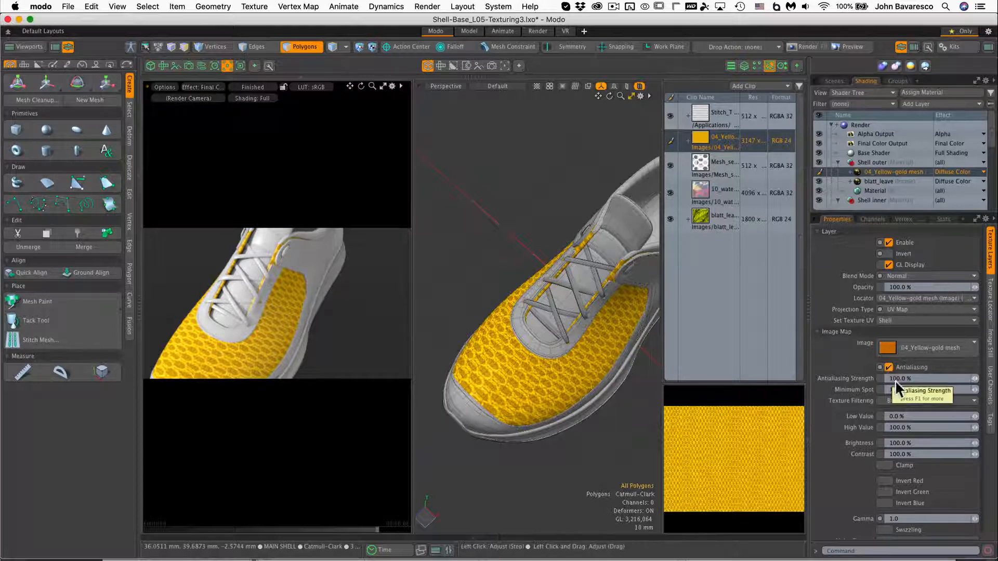
- Try a Minimum Spot of 5.0 and an Antialiasing Strength of 300% on the yellow-gold mesh texture, checking a close-up in the render preview
drag(906, 389, 773, 390)
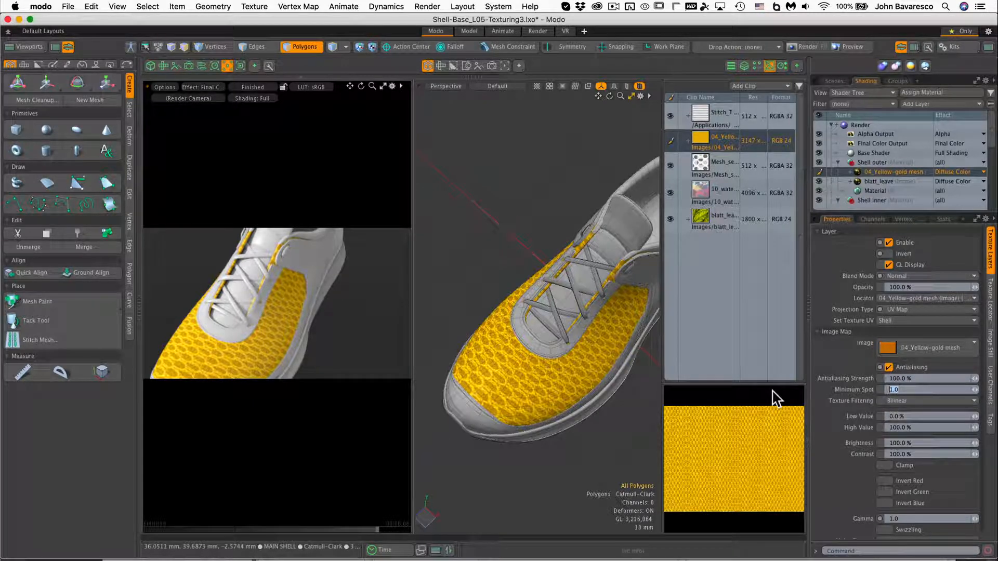
text(5)
key(Tab)
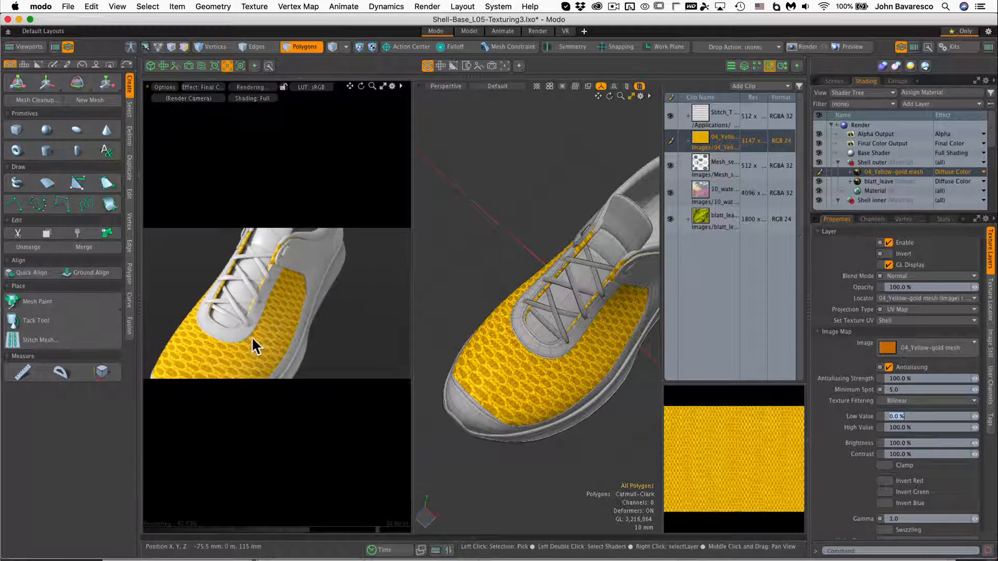
ctrl+alt+drag(255, 345, 379, 292)
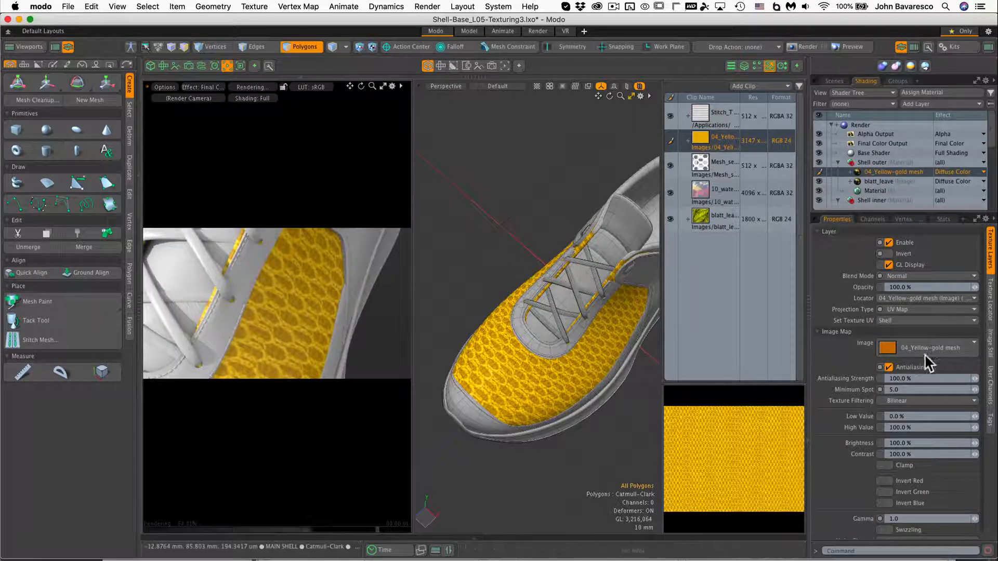
click(897, 378)
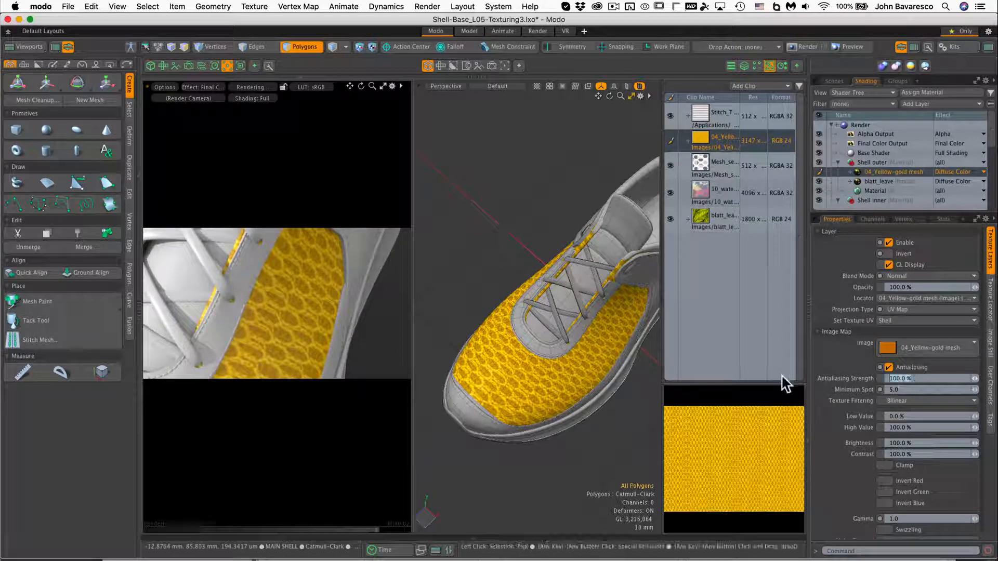
text(300)
key(Return)
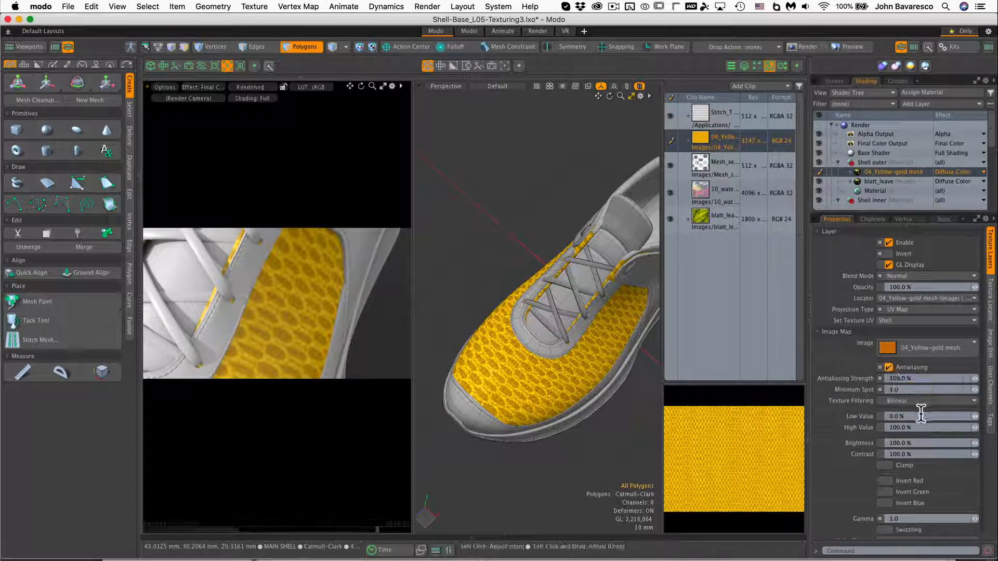
- Test the texture's Low and High Values, and set its Brightness to 80% and Contrast to 123.5%
drag(975, 416, 963, 427)
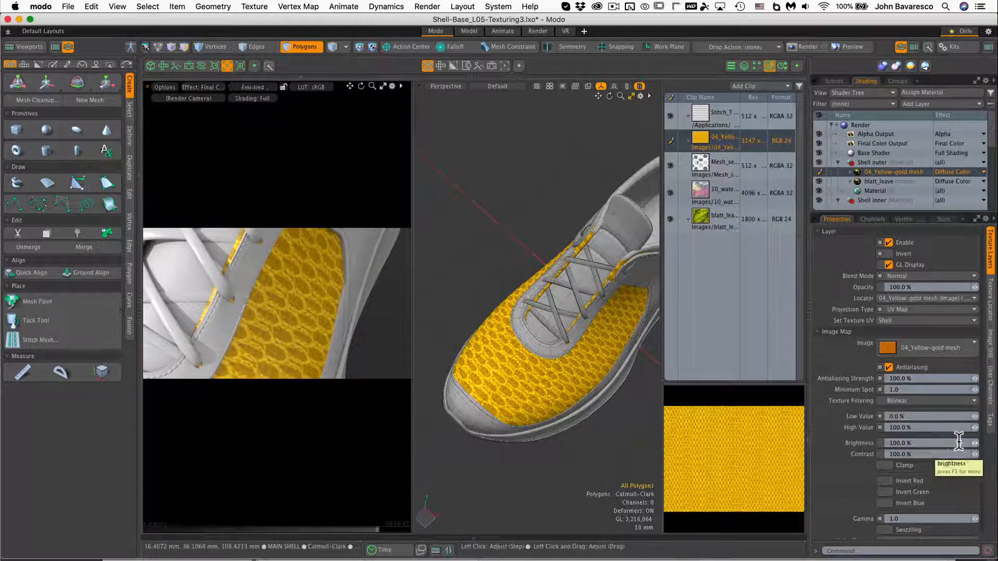
mouse_move(975, 444)
mouse_down()
mouse_move(975, 473)
mouse_move(991, 443)
mouse_move(991, 454)
mouse_up()
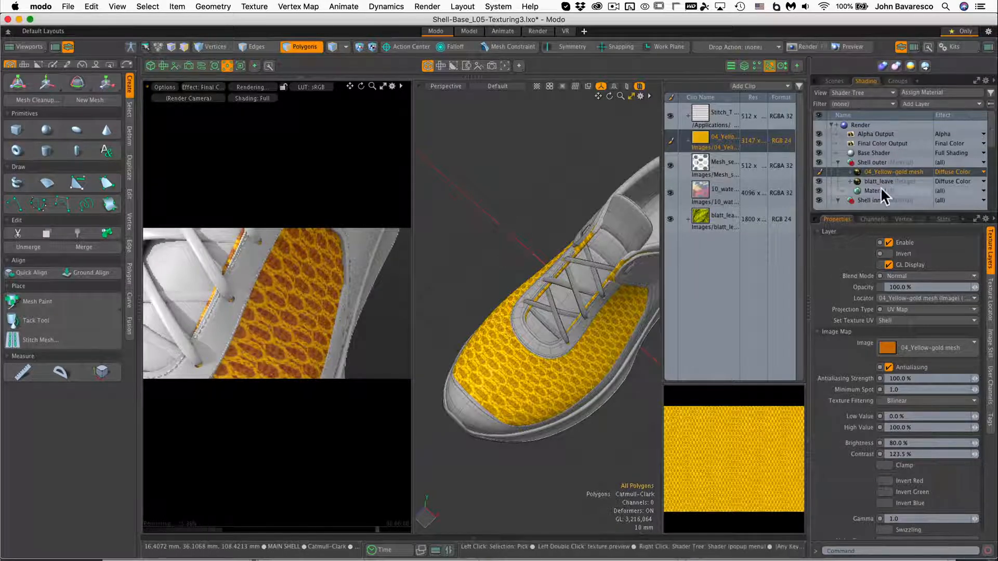
- Try Invert Red, Invert Green and Invert Blue one at a time on the yellow-gold mesh texture, switching each off again
drag(884, 211, 885, 153)
click(891, 422)
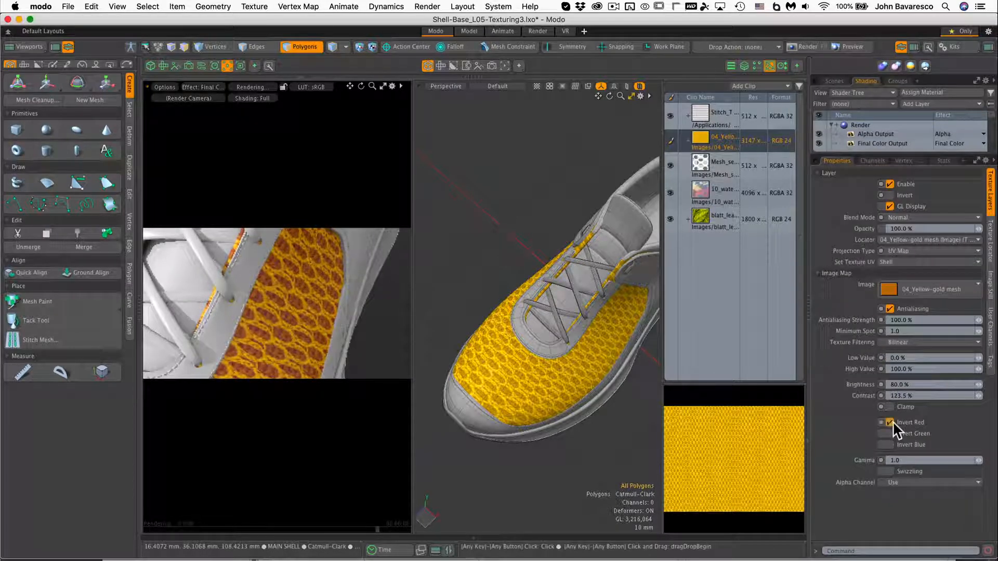
click(893, 434)
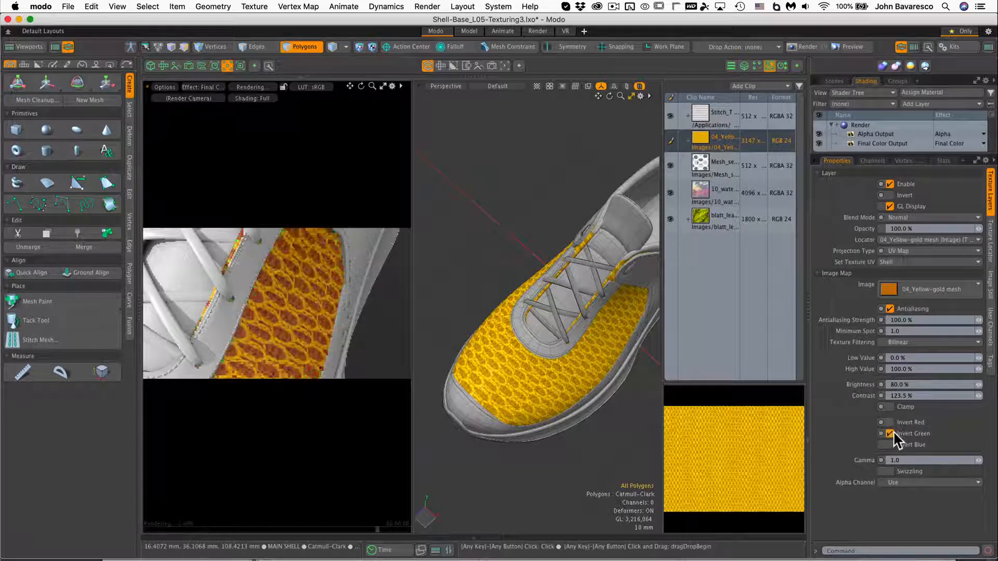
click(891, 433)
click(890, 442)
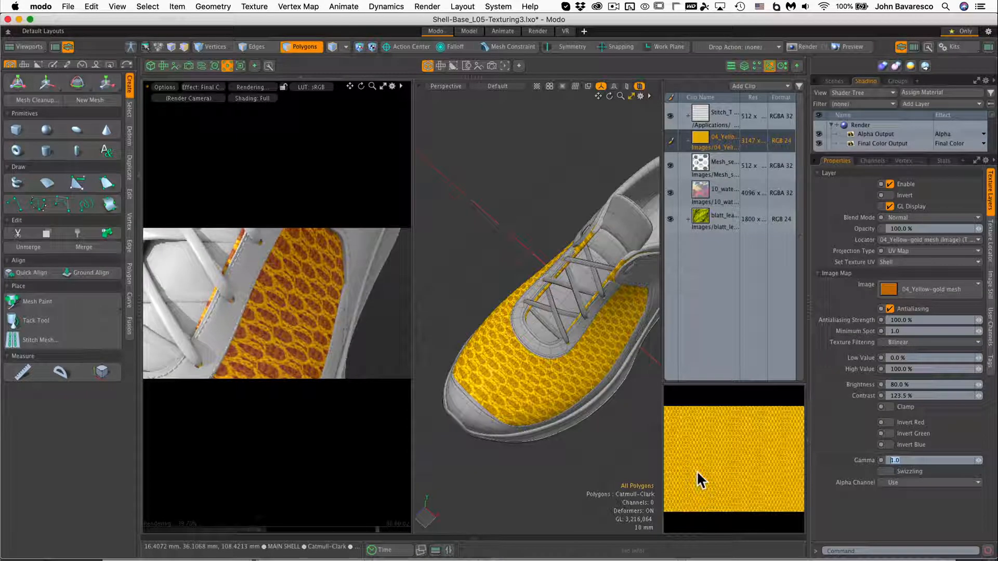
- Set the yellow-gold mesh texture's Gamma to 0.8
text(0.8)
key(Return)
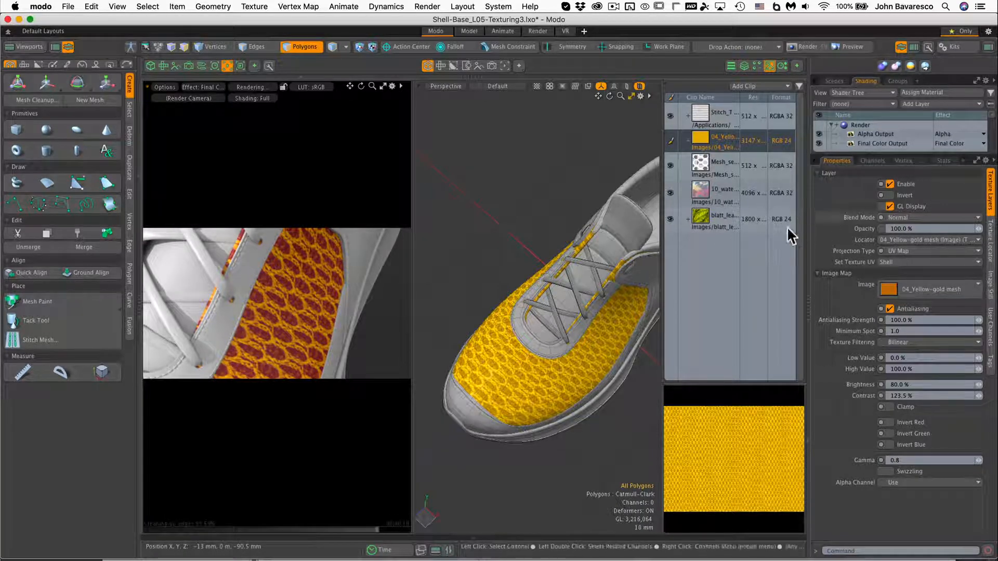
- Add the Mesh_seamless clip as a layer above 04_Yellow-gold mesh in Shell outer, check it on the shoe, and close the render preview
click(705, 165)
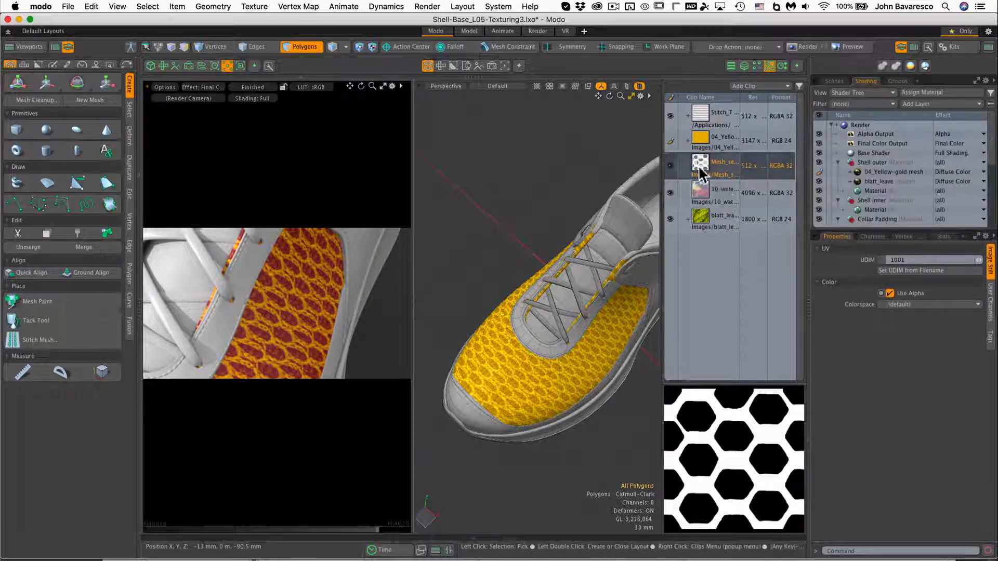
drag(700, 164, 880, 172)
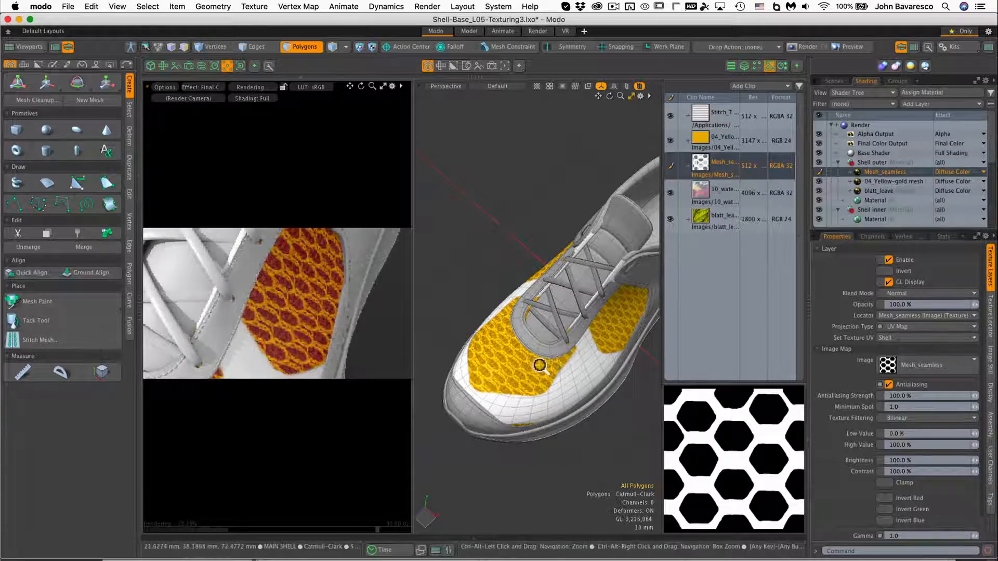
ctrl+alt+drag(537, 363, 597, 338)
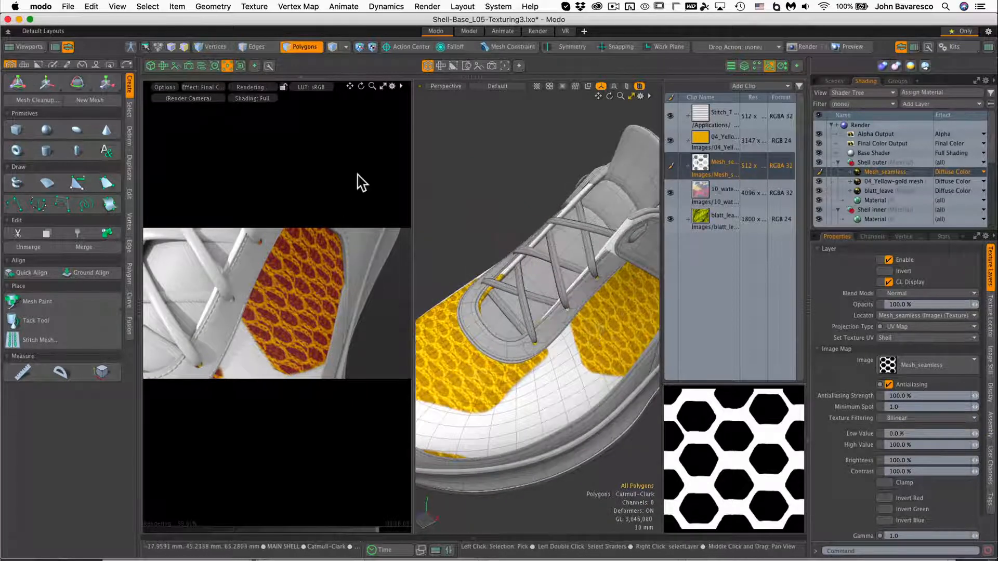
alt+drag(329, 293, 252, 320)
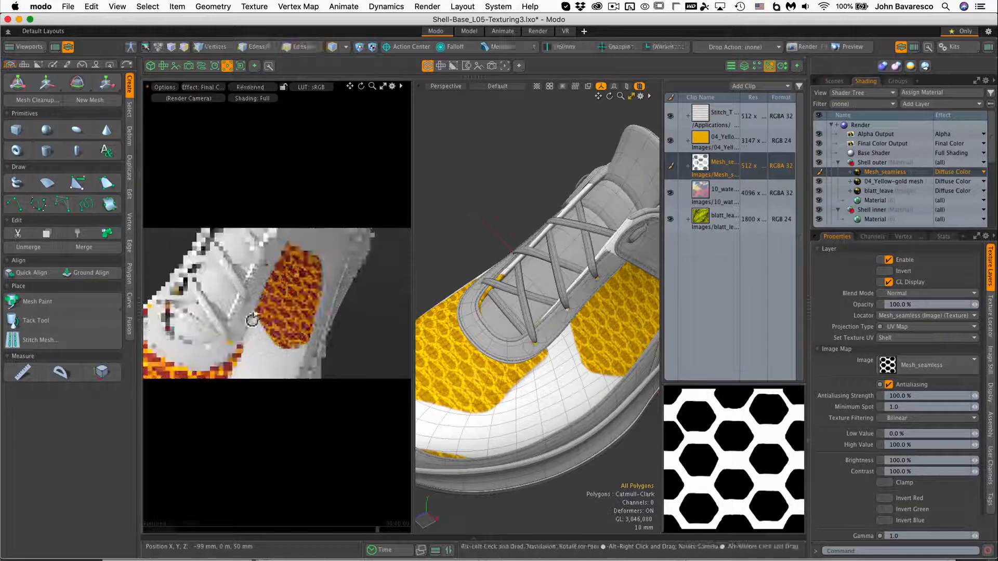
click(228, 66)
- Try turning off Use Alpha for the Mesh_seamless image, and turn it back on
click(990, 359)
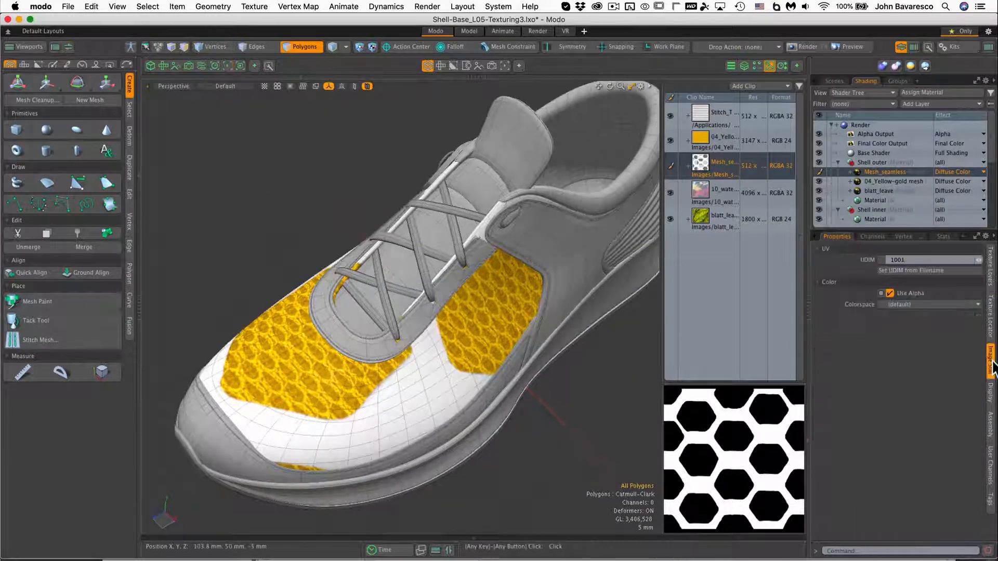
click(890, 293)
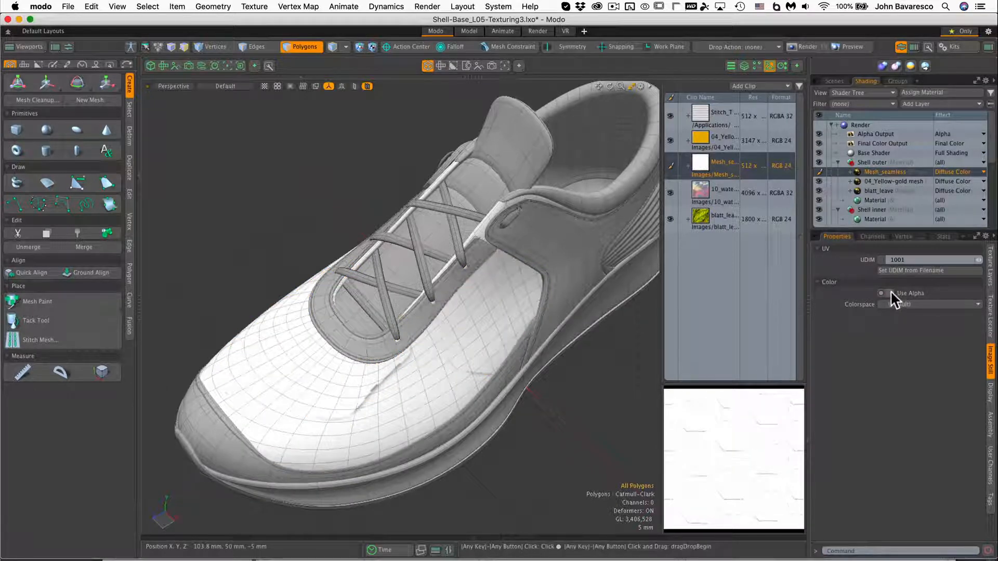
click(891, 292)
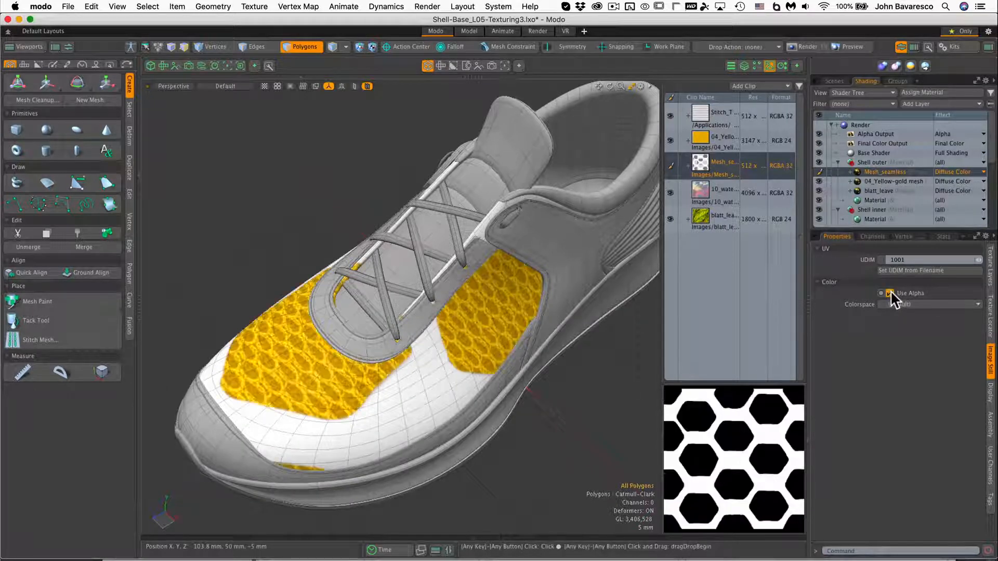
- Open the Mesh_seamless layer's Texture Locator properties and examine its available UV maps, leaving Shell selected
click(991, 319)
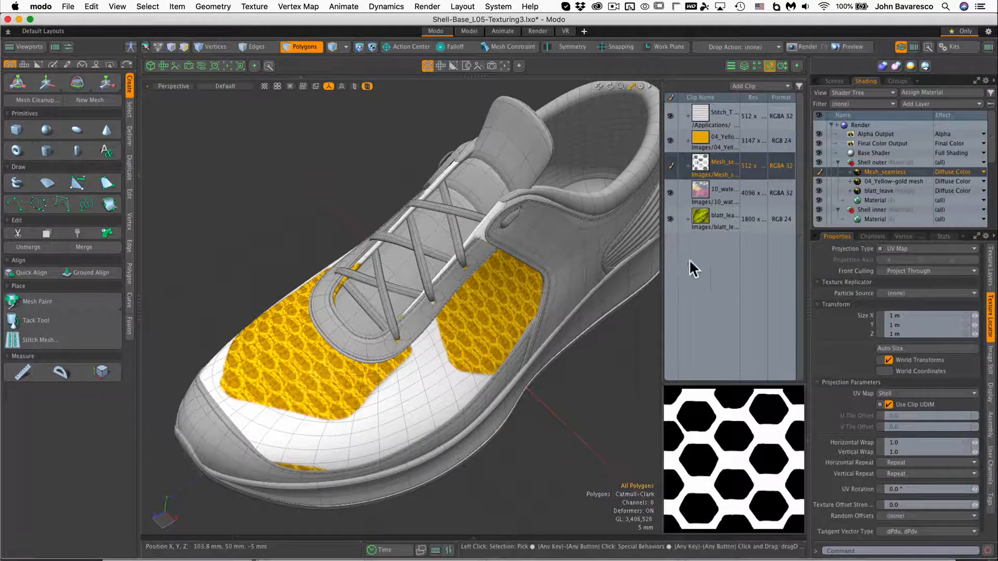
ctrl+alt+drag(602, 339, 537, 359)
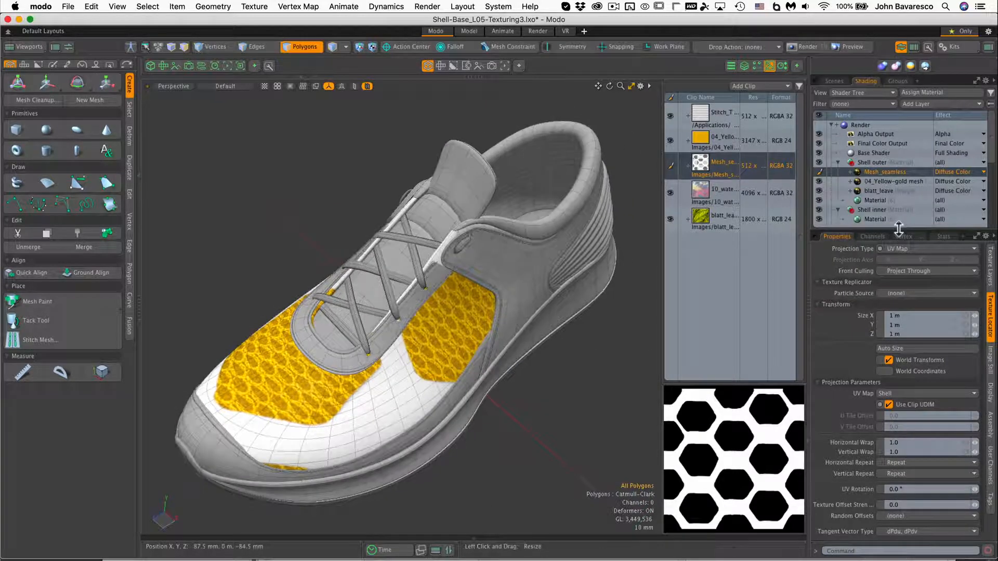
drag(895, 229, 896, 165)
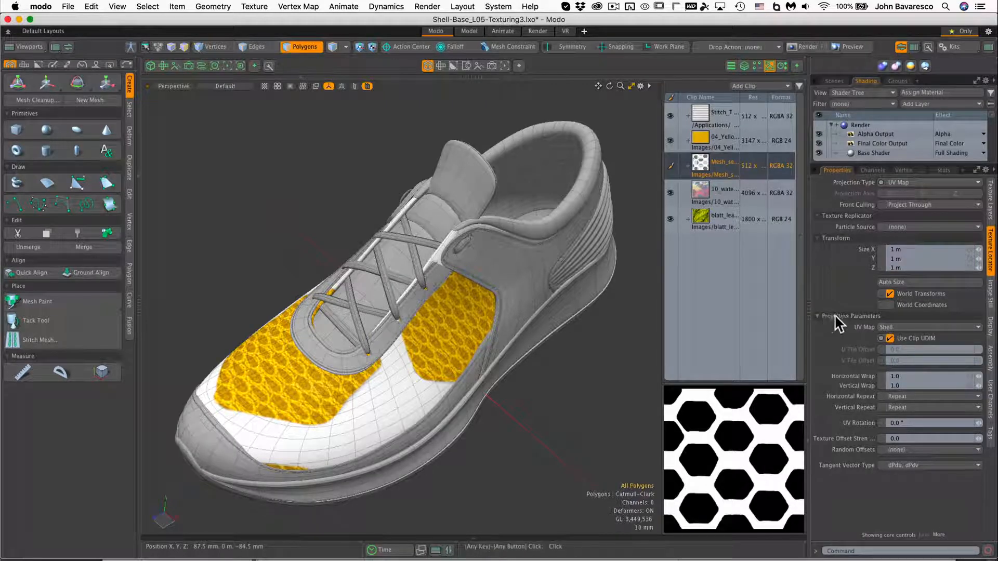
click(901, 327)
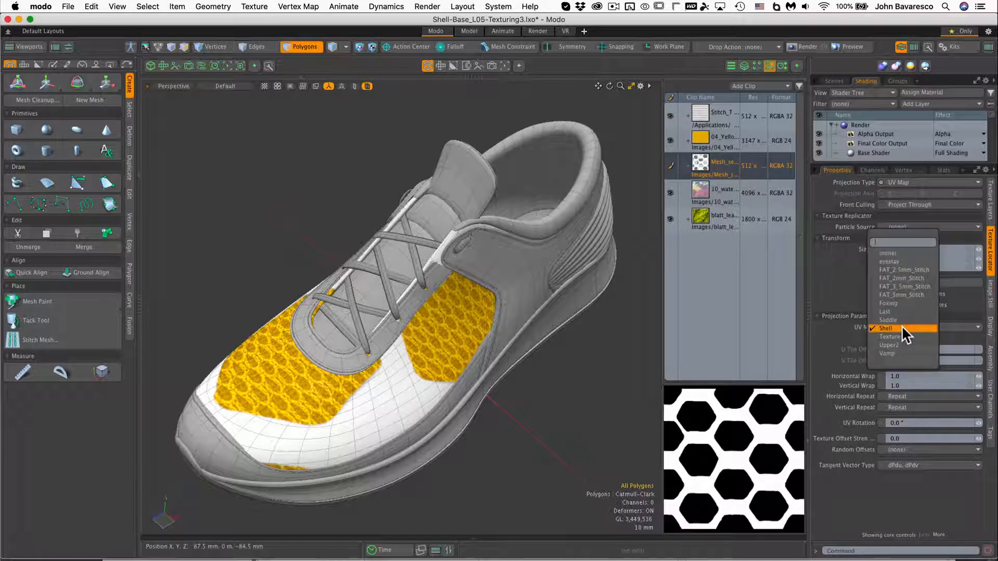
click(838, 323)
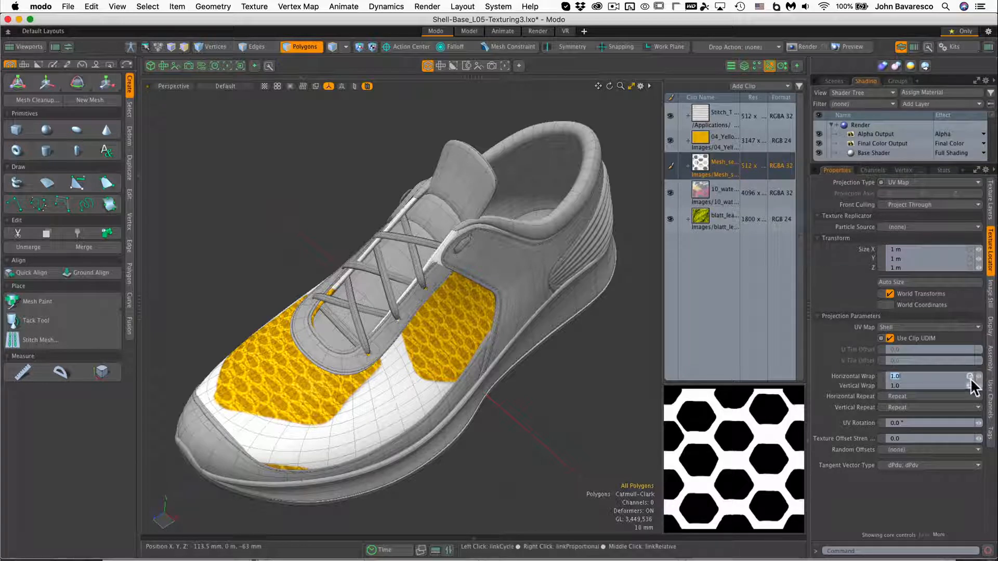
- Set the Mesh_seamless texture's linked Horizontal and Vertical Wrap to 29.5 and inspect the tiling on the shoe
drag(981, 382, 981, 307)
scroll(404, 379, up, 10)
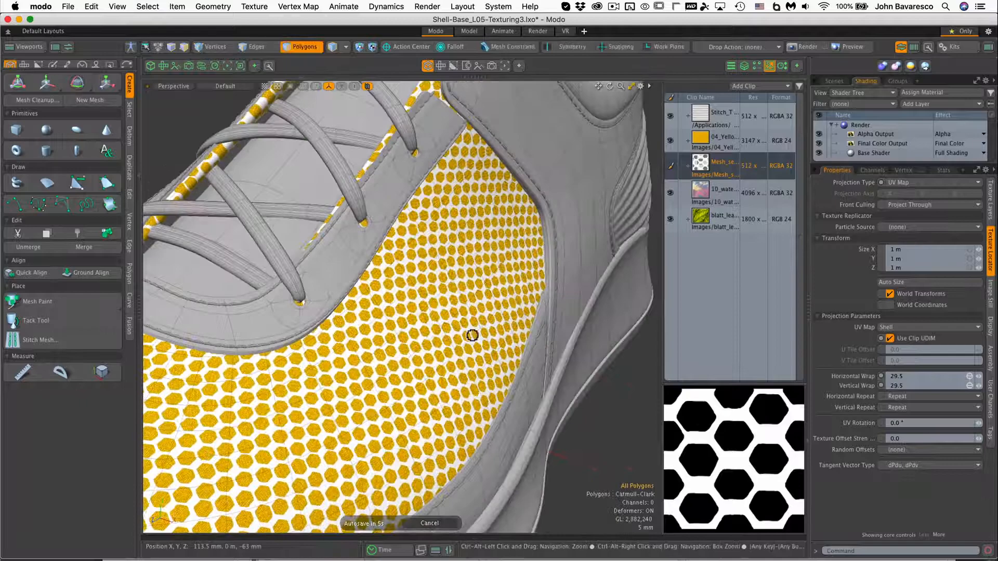
ctrl+alt+drag(472, 335, 404, 431)
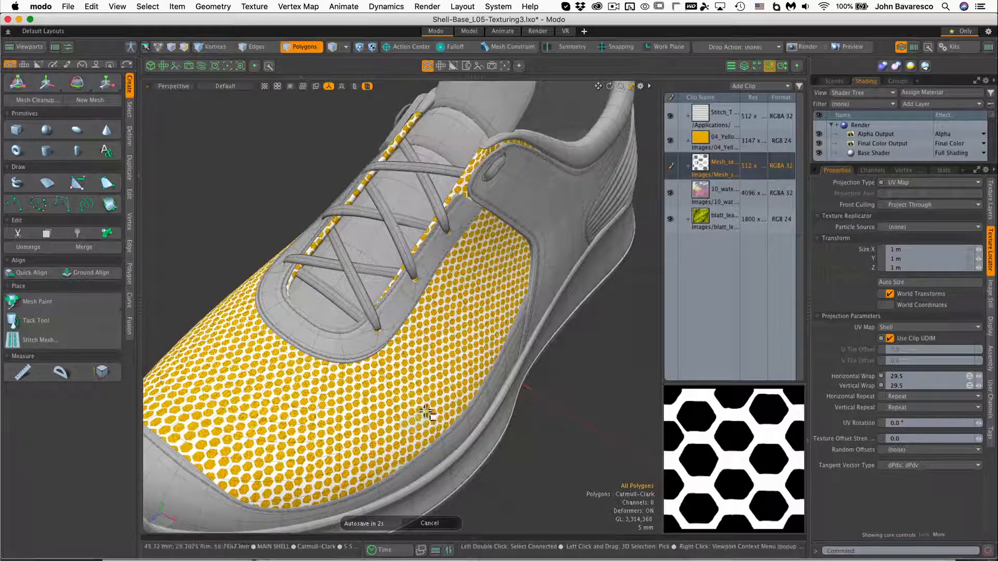
- Adjust the UV Rotation of the Mesh_seamless texture while viewing the shoe's upper up close
ctrl+alt+drag(359, 354, 383, 350)
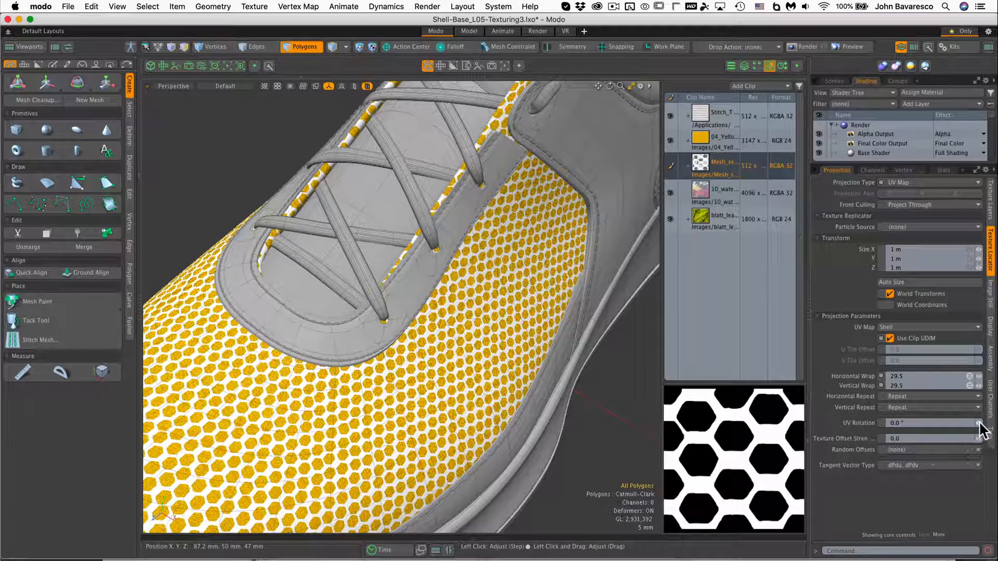
drag(978, 422, 992, 423)
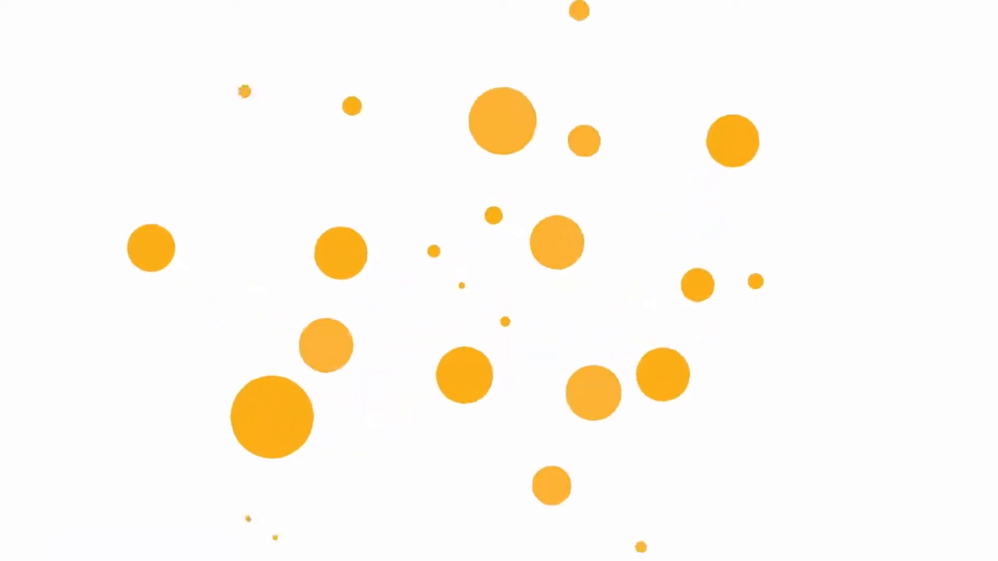